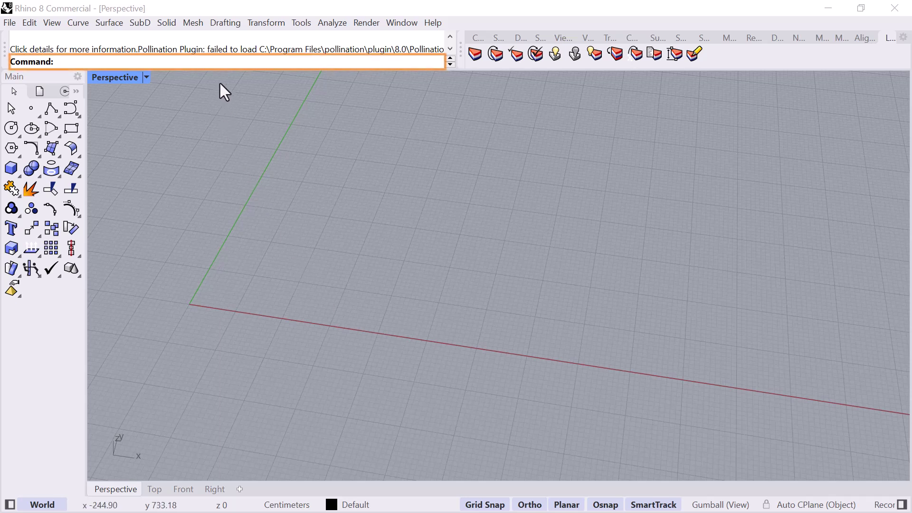
Step: Run the Pol command to open the Pollination panel and dock it on the right side
type("Pollination")
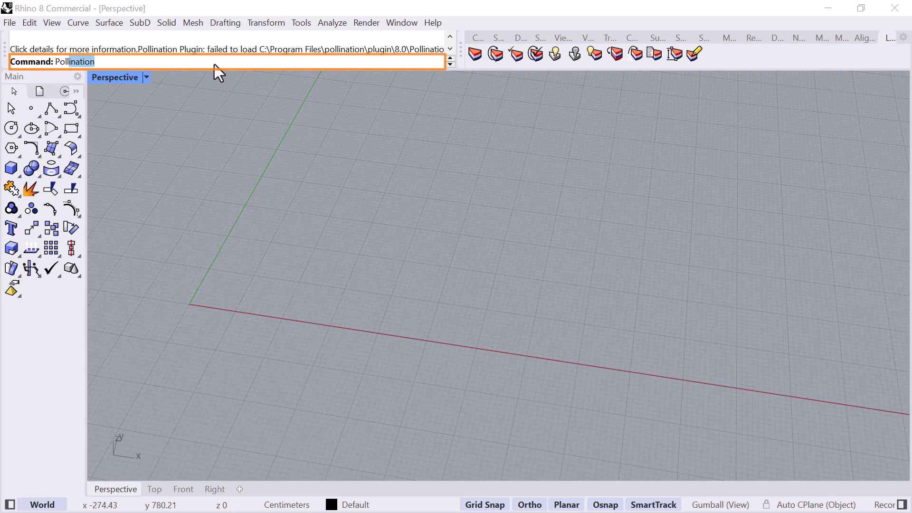
key("Return")
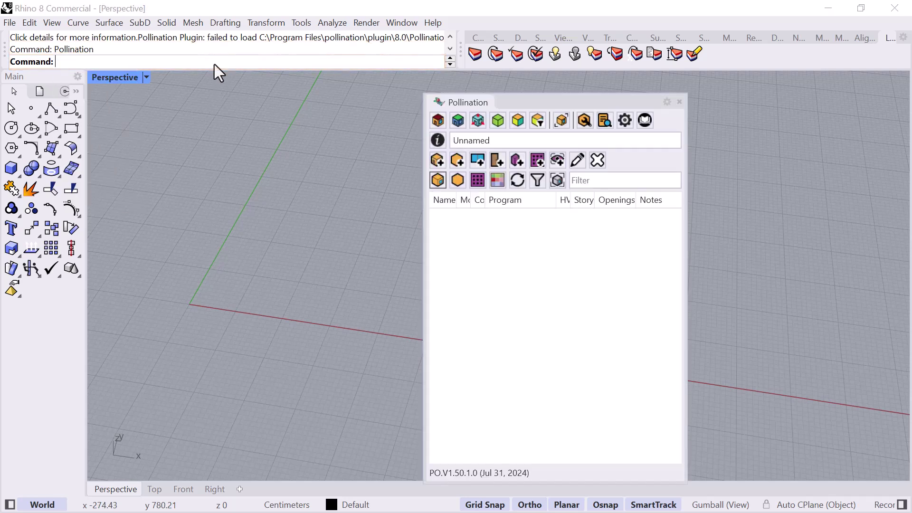
left_click_drag(528, 101, 900, 89)
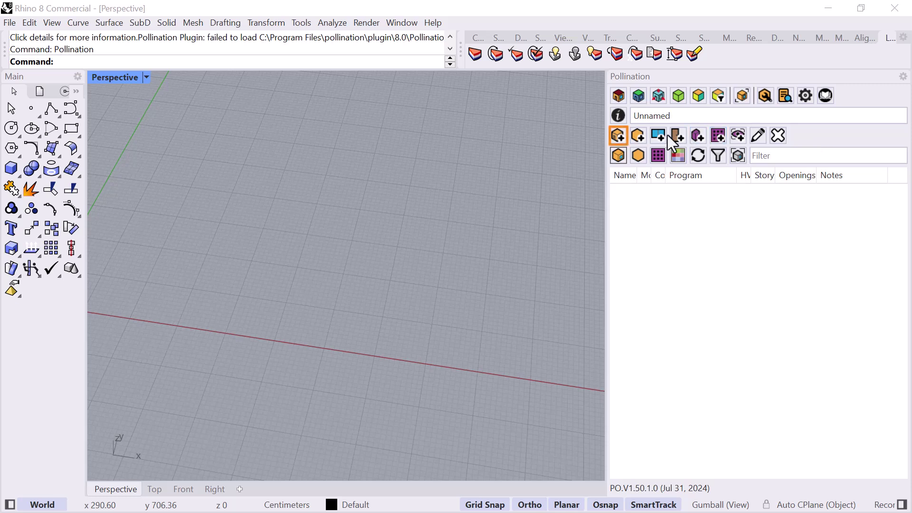
Step: Draw Room 1 as a two-corner room with height 900, starting at the origin
left_click(620, 135)
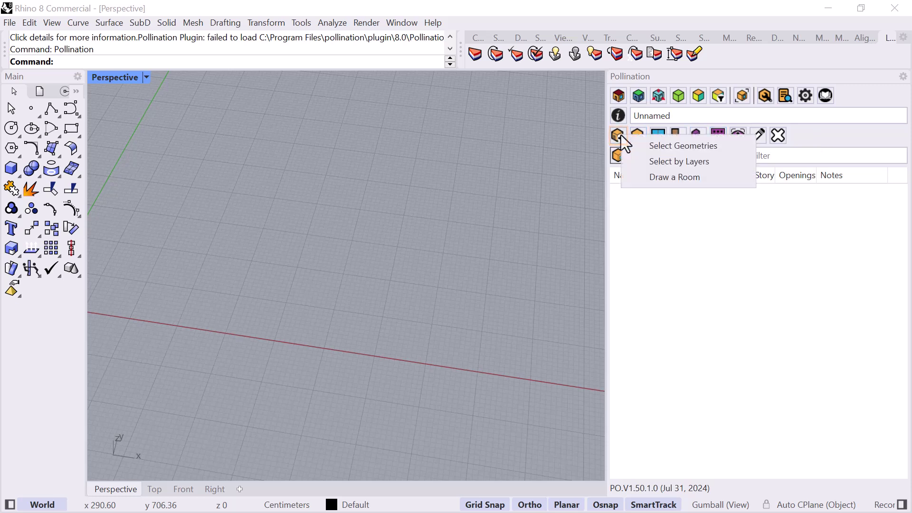
left_click(674, 180)
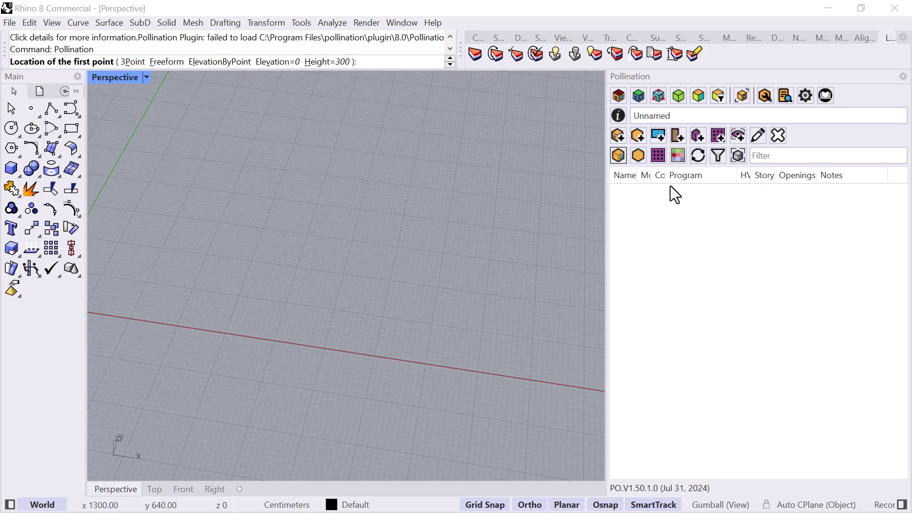
left_click(133, 64)
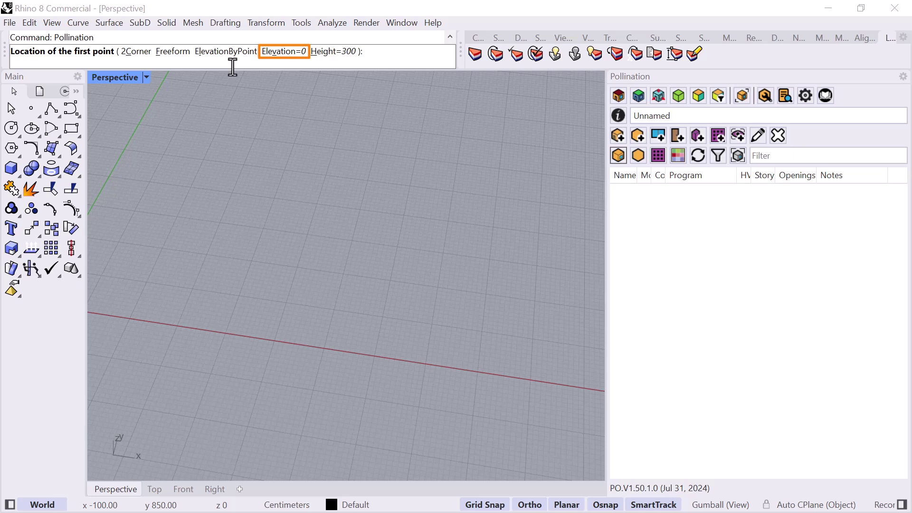
left_click(334, 53)
type("900")
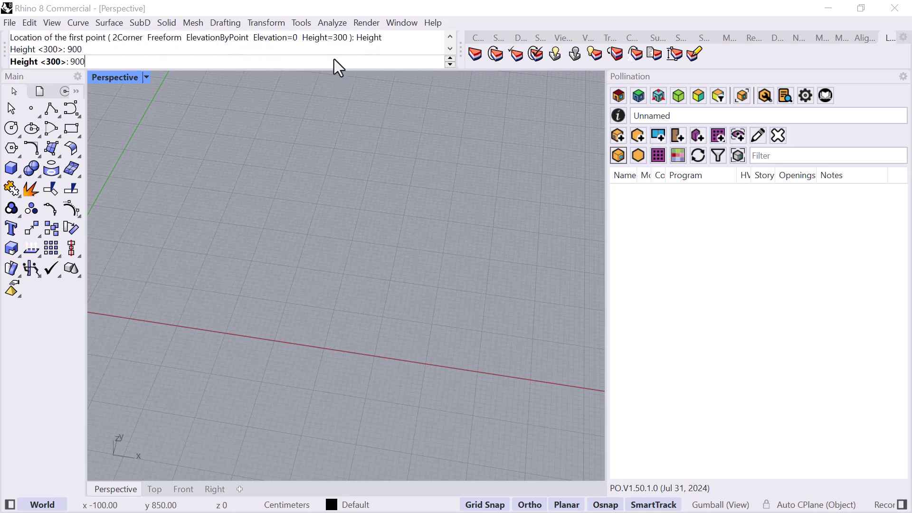
key("Return")
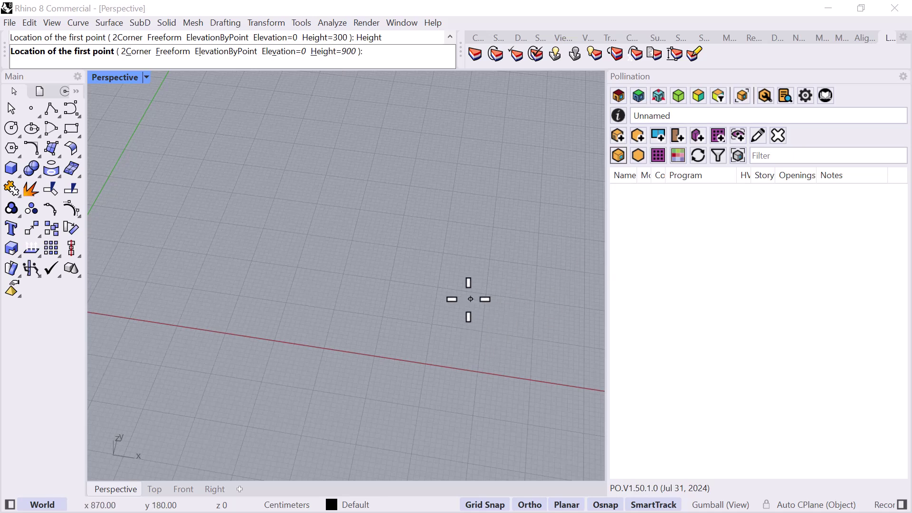
scroll(245, 288, "down", 2)
left_click(109, 302)
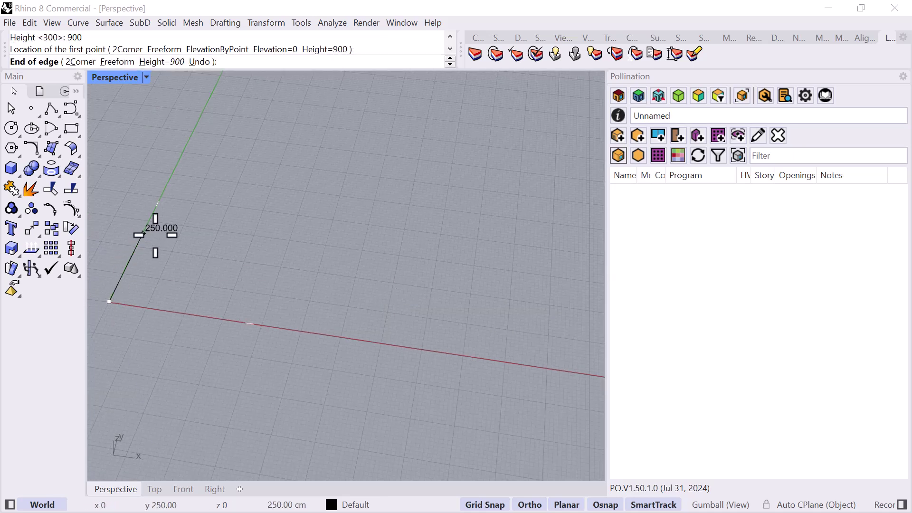
left_click(174, 172)
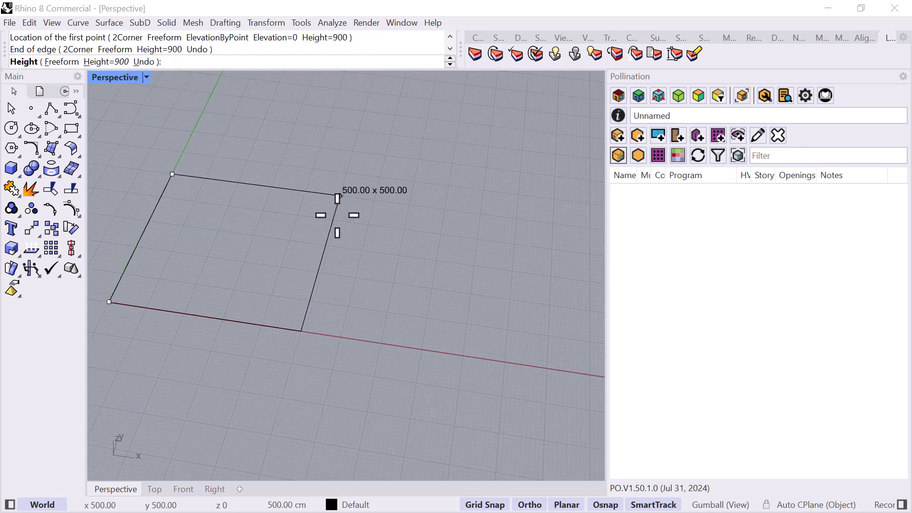
left_click(331, 199)
scroll(314, 294, "down", 3)
mouse_move(420, 319)
right_mouse_down("shift")
mouse_move(350, 326)
mouse_move(363, 285)
right_mouse_up("shift")
Step: Draw Room 2 as a two-corner room with height 300, adjoining the tall box
left_click(617, 135)
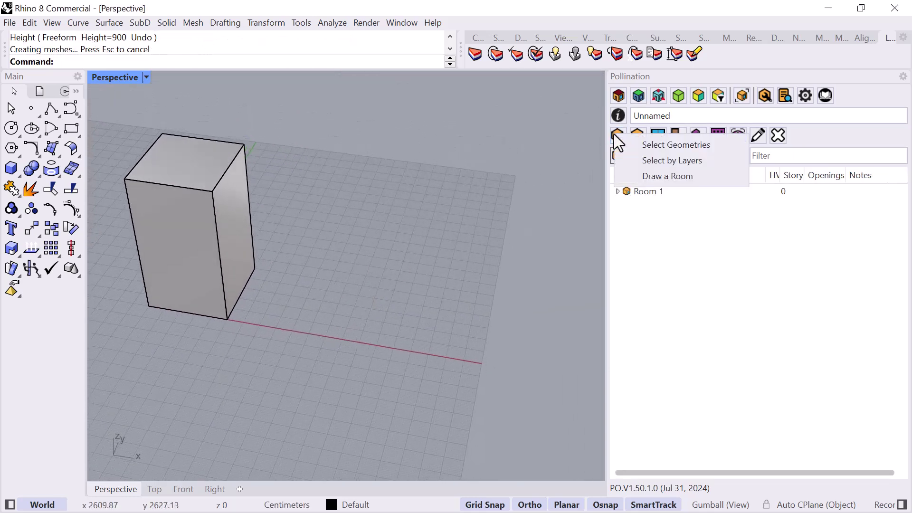
left_click(637, 177)
left_click(133, 62)
left_click(328, 61)
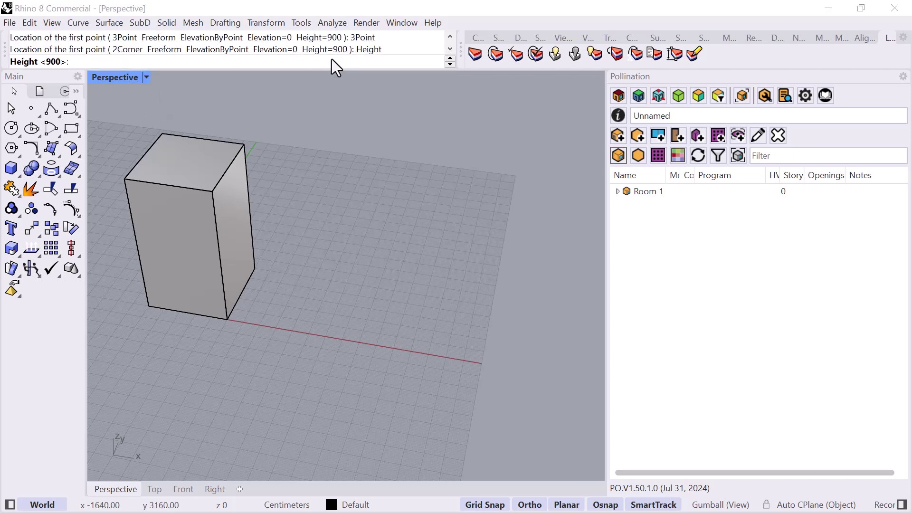
type("300")
key("Return")
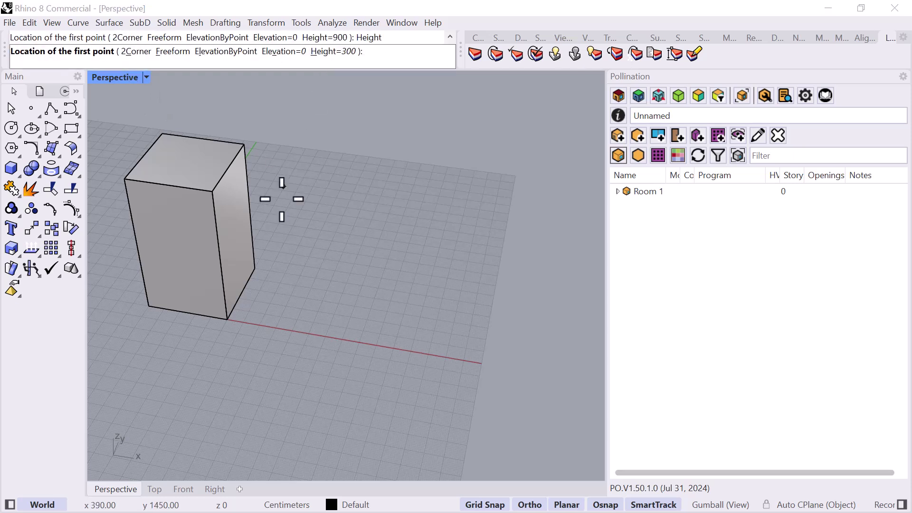
left_click(228, 320)
left_click(256, 268)
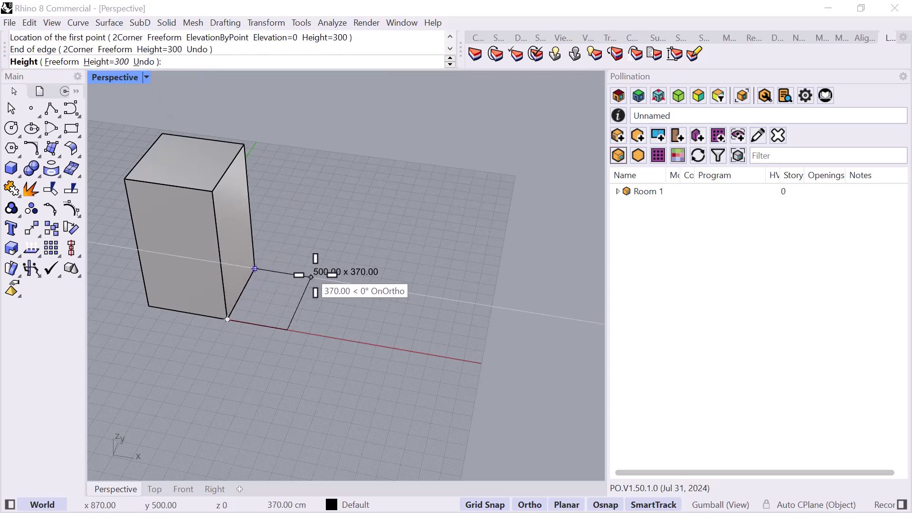
left_click(332, 280)
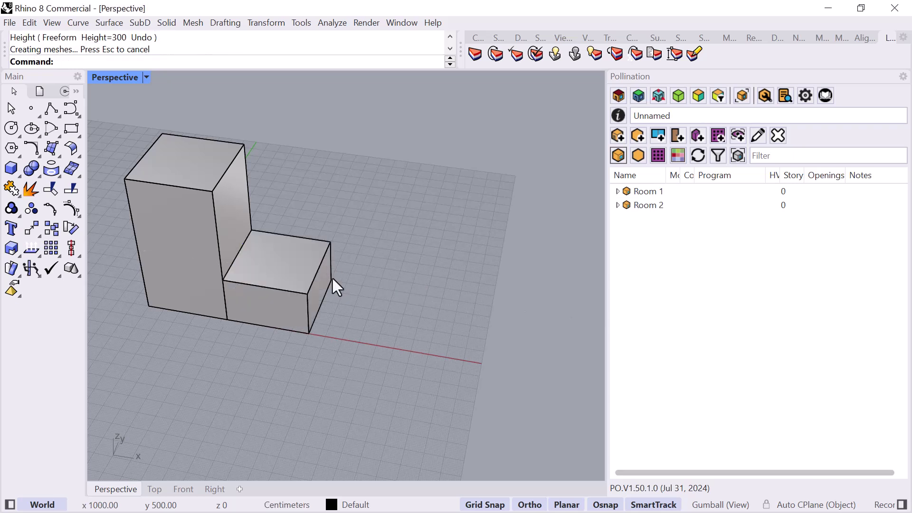
Step: Draw a window aperture on the front face of Room 1
left_click(657, 136)
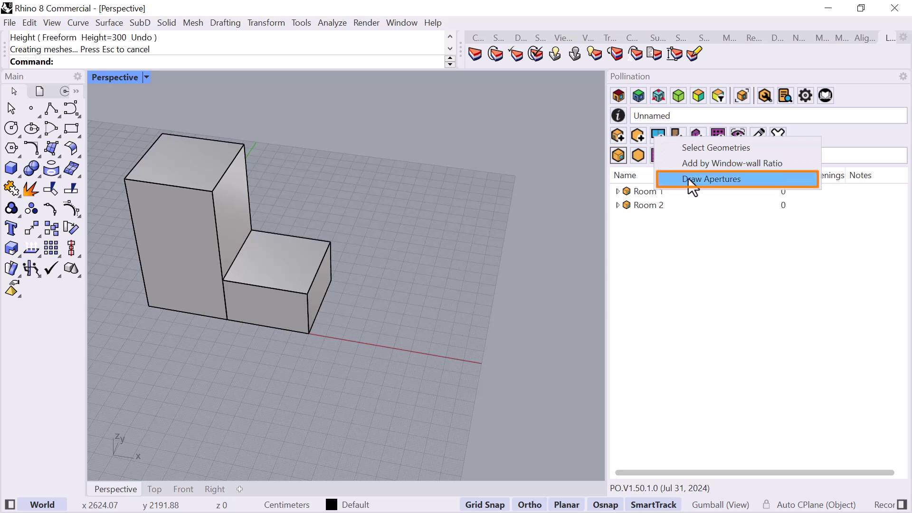
left_click(711, 179)
left_click(195, 252)
key("Return")
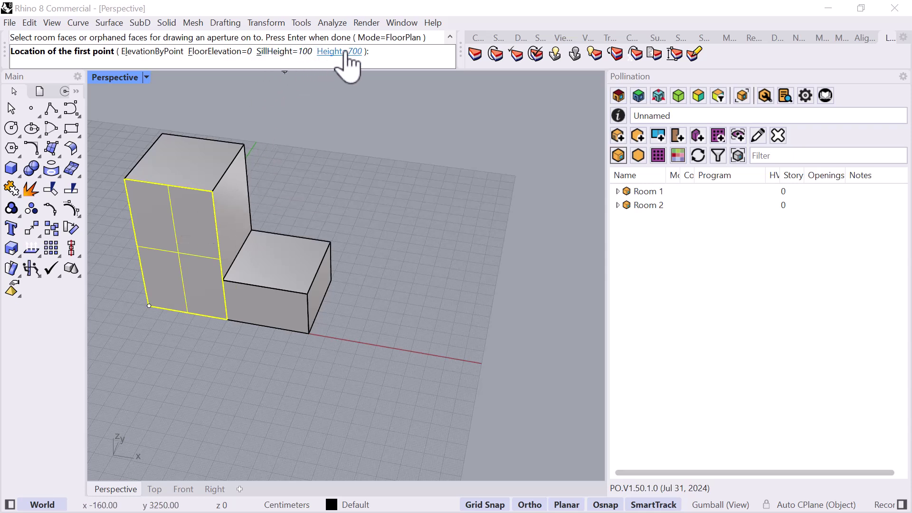
scroll(179, 267, "up", 5)
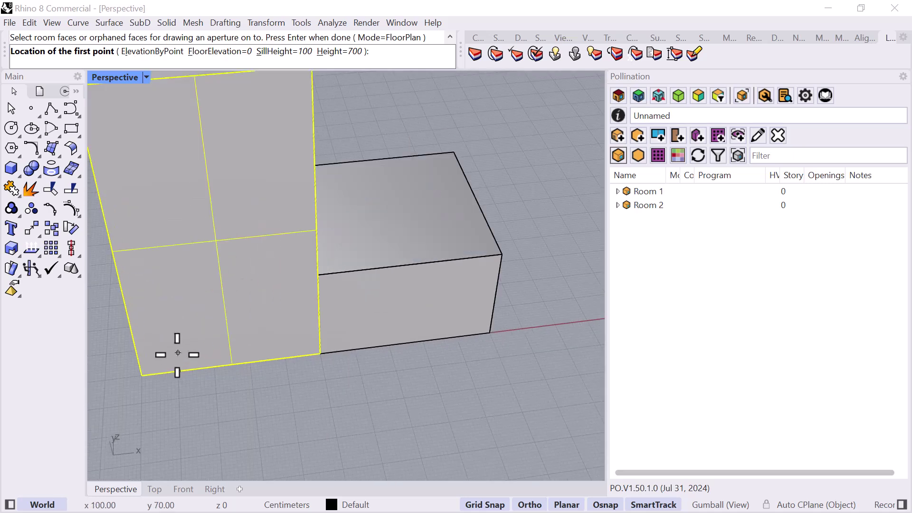
left_click(160, 356)
scroll(161, 356, "down", 3)
left_click(265, 332)
scroll(230, 316, "down", 3)
key("Return")
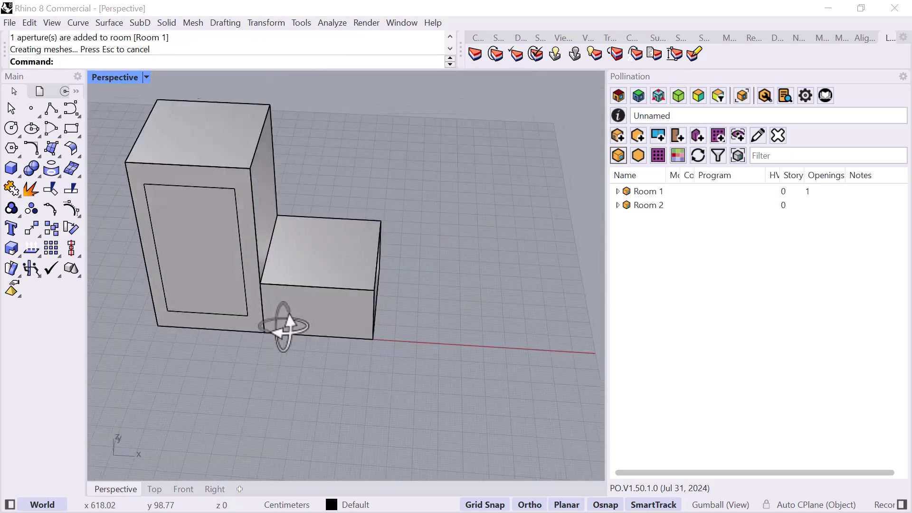
Step: Draw a door on the front face of Room 2, starting at the face bottom
left_click(681, 132)
left_click(706, 158)
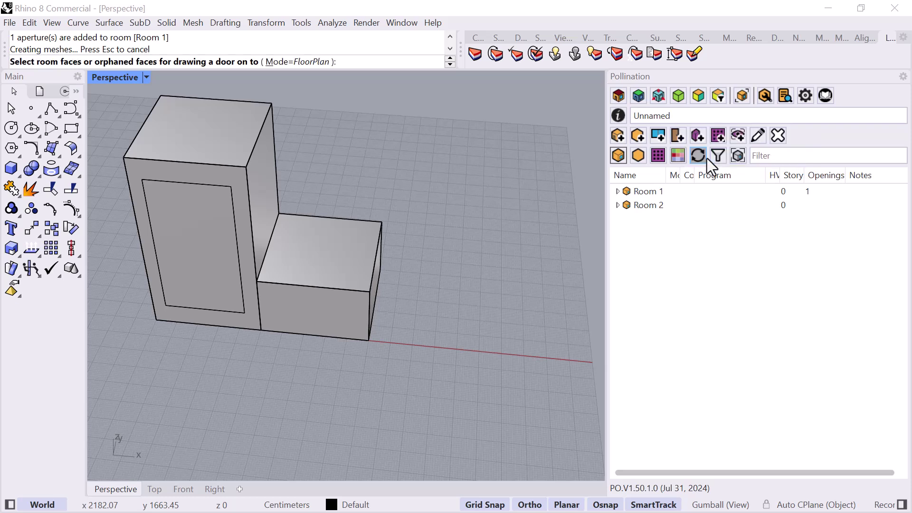
left_click(315, 308)
key("Return")
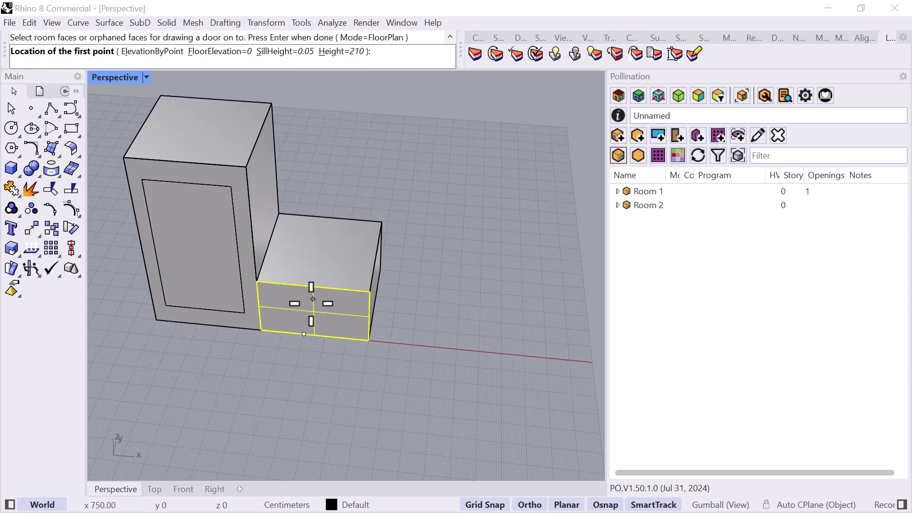
scroll(313, 299, "up", 5)
left_click(285, 350)
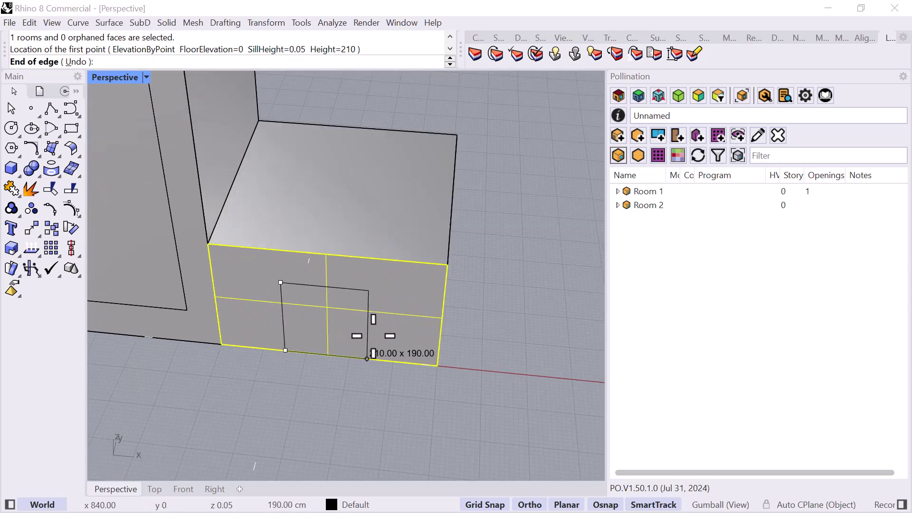
left_click(367, 359)
scroll(382, 339, "down", 3)
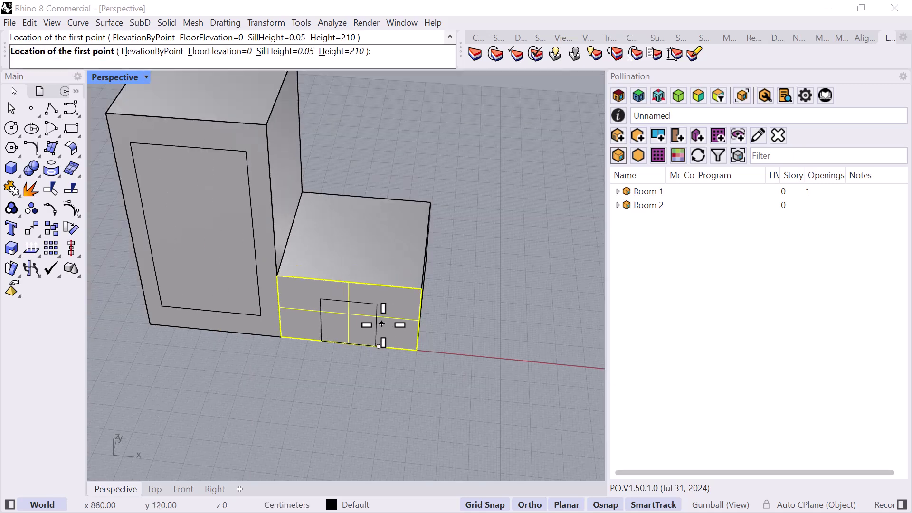
scroll(382, 323, "down", 3)
key("Return")
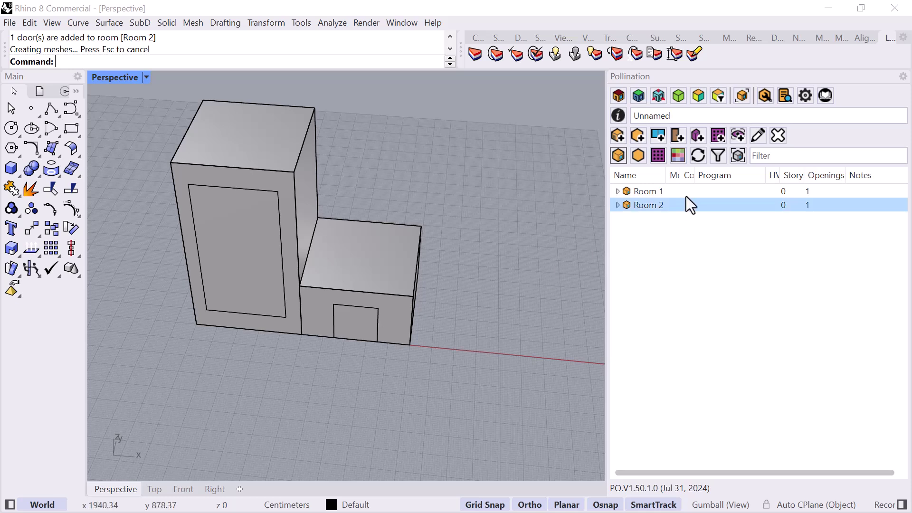
Step: Add louver shades to the tall room's window, accepting the default LouverShades options
left_click(702, 136)
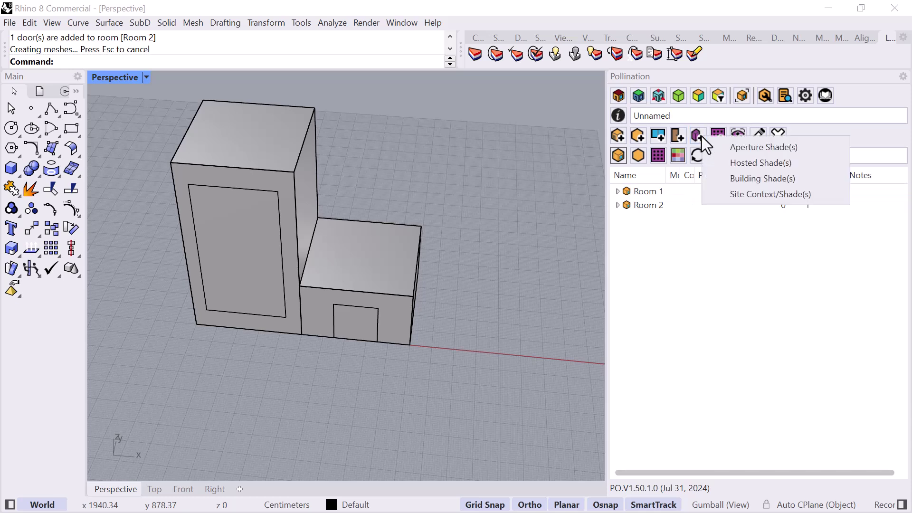
left_click(742, 150)
left_click(238, 179)
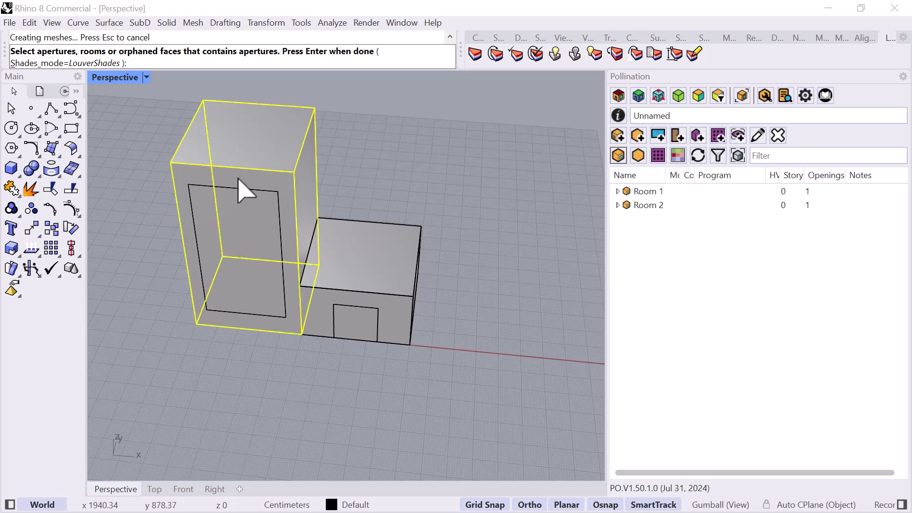
key("Return")
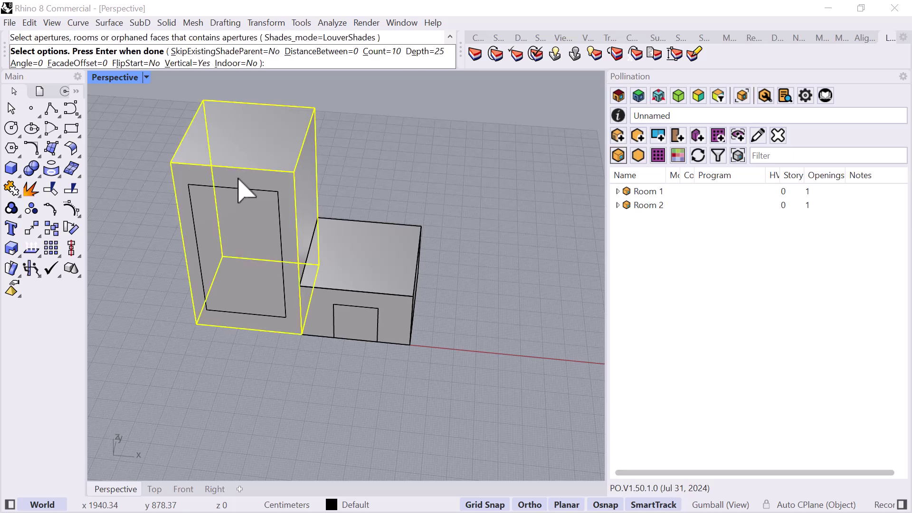
key("Return")
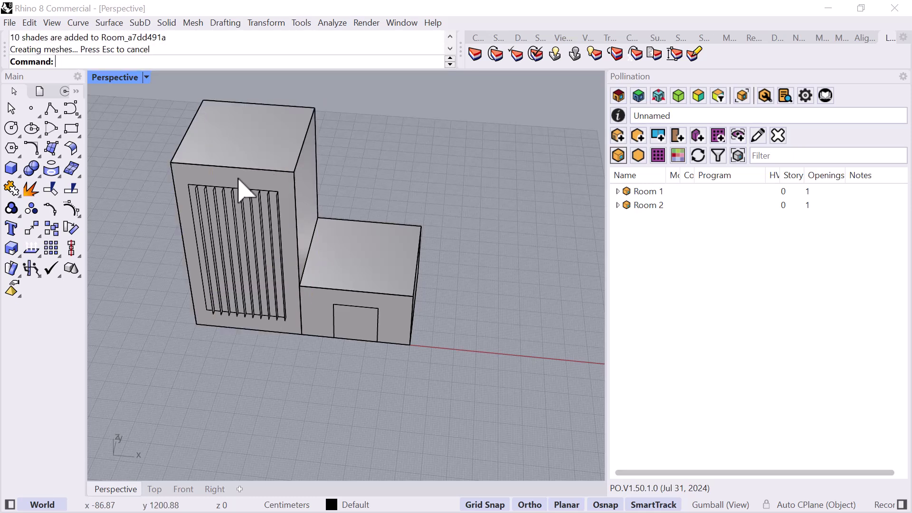
Step: Colour the model by face type and orbit, zoom and pan to view the louvers
left_click(623, 99)
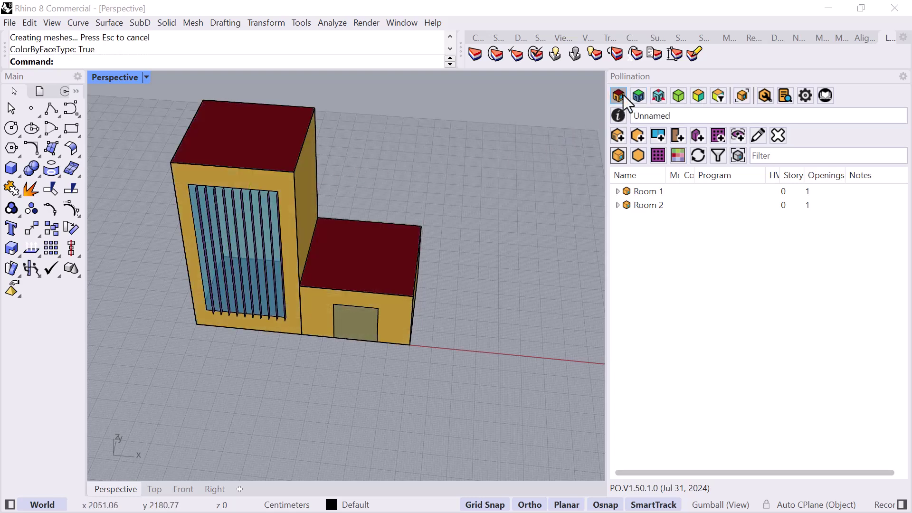
right_click_drag(564, 169, 488, 234)
scroll(252, 232, "up", 3)
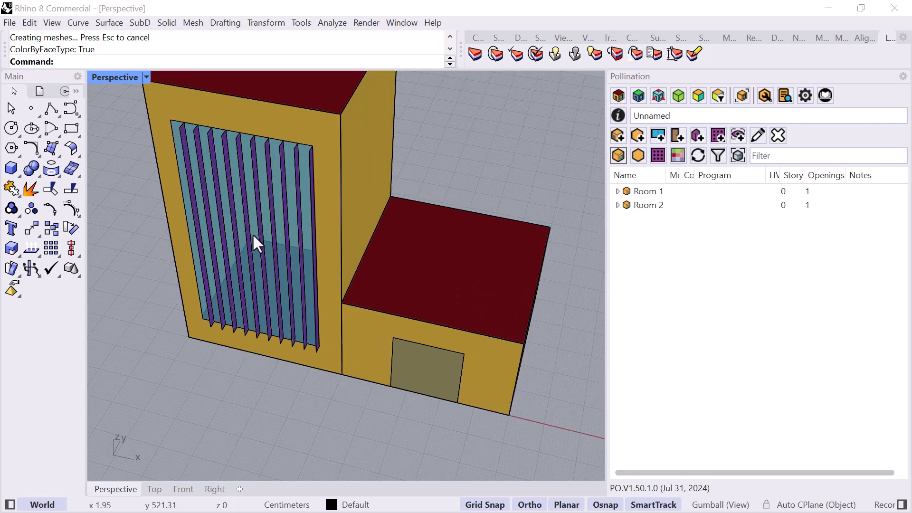
right_click_drag(446, 341, 447, 309)
scroll(389, 299, "down", 2)
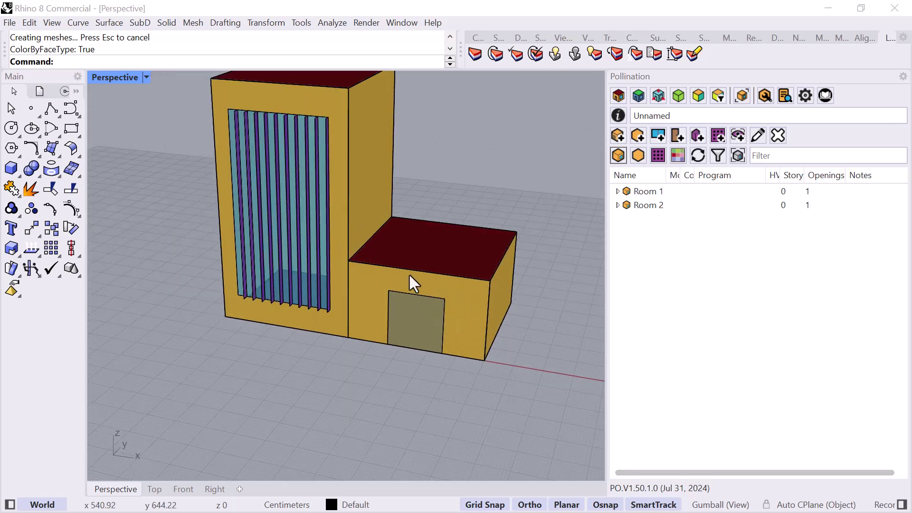
right_click_drag(406, 248, 399, 304, "shift")
Step: Save the model to the Desktop as 'Rhino Model' in IES-VE Geometry (*.gem) format
left_click(9, 22)
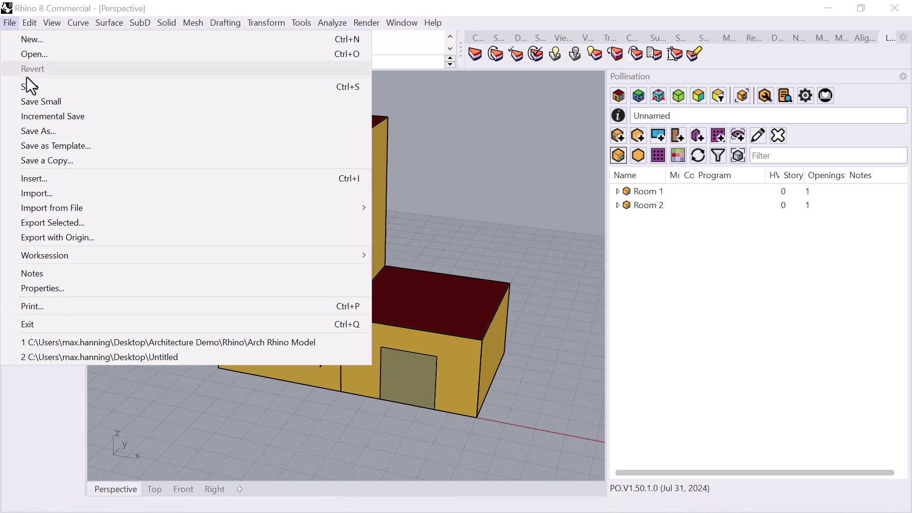
left_click(36, 131)
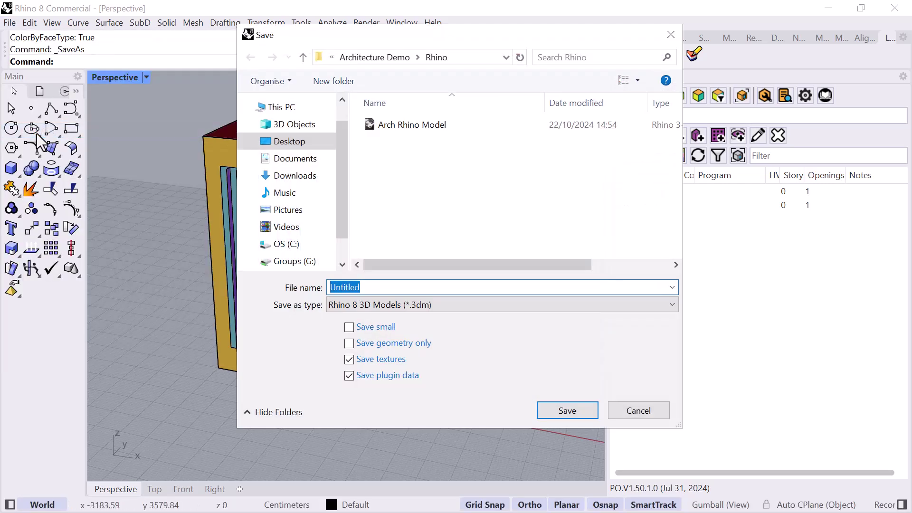
left_click(287, 141)
double_click(351, 287)
key("Caps_Lock")
type("Racadvancedsampleproject.rvt")
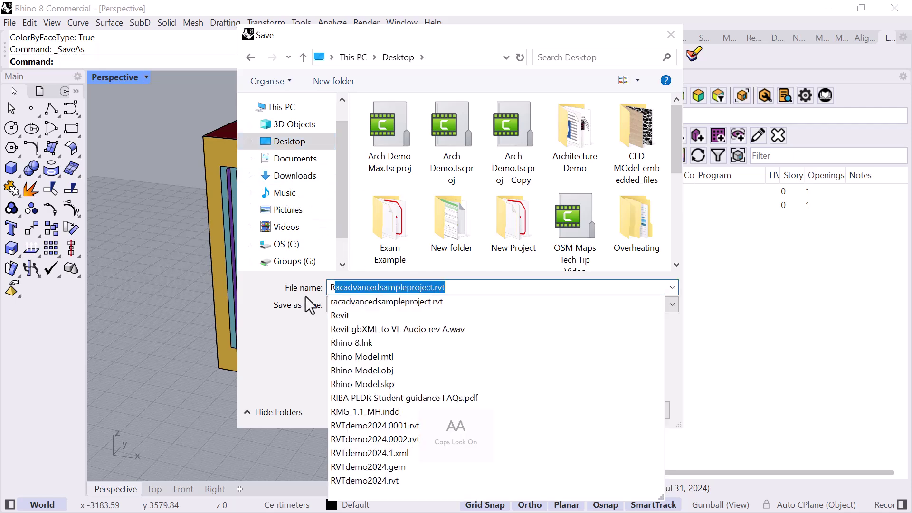
key("Caps_Lock")
type("hino Model.mtl")
left_click(297, 330)
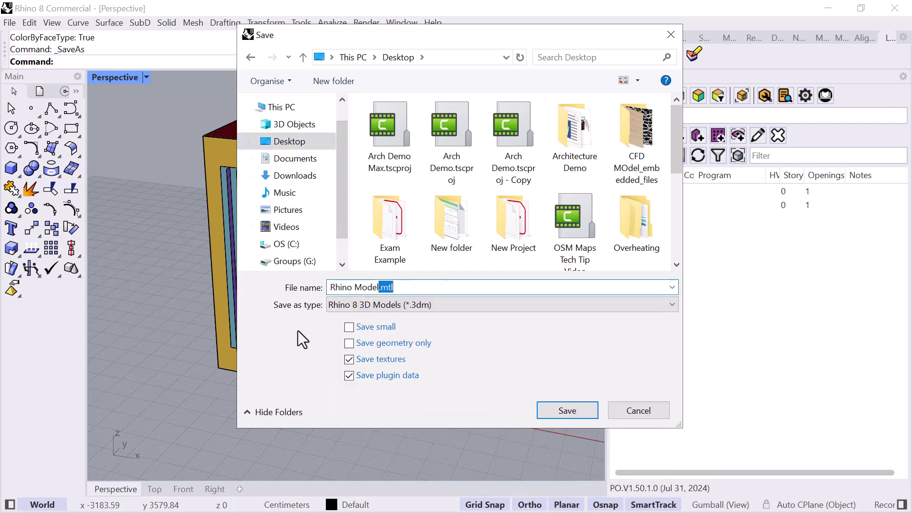
left_click(492, 306)
scroll(483, 299, "down", 2)
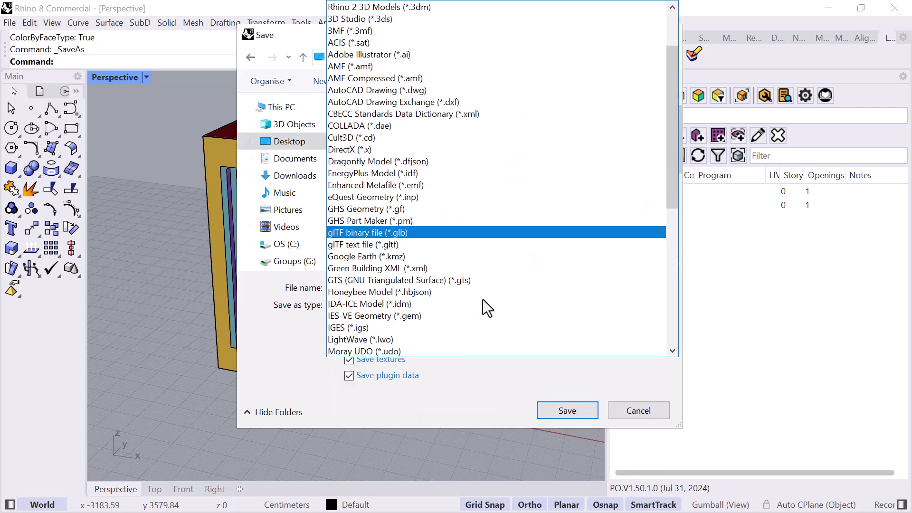
left_click(426, 315)
left_click(567, 410)
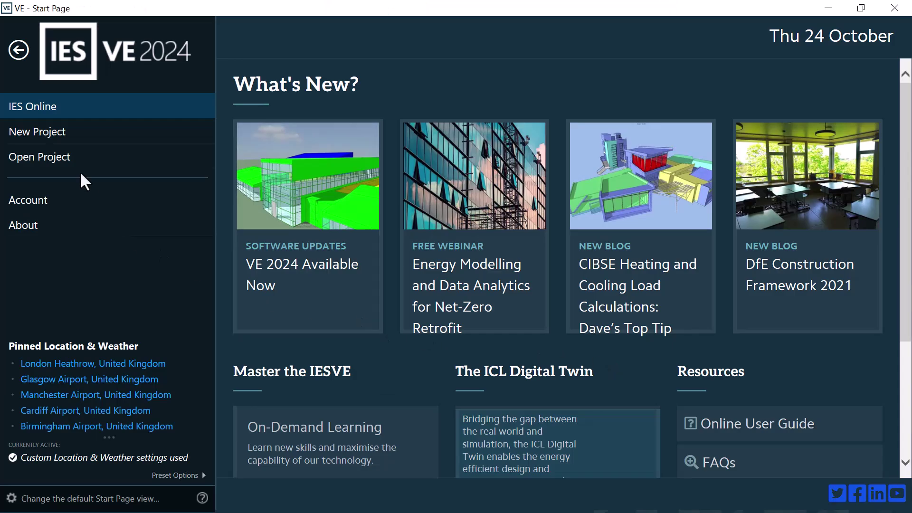
Step: Create a new IES VE project from the BIM file Rhino Model.gem with Geometry + Assigned Data
left_click(61, 135)
left_click(347, 225)
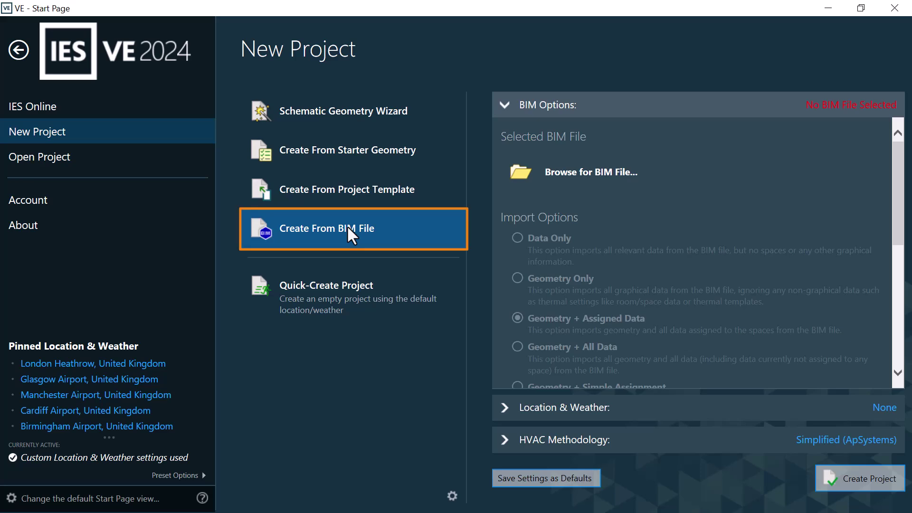
left_click(855, 204)
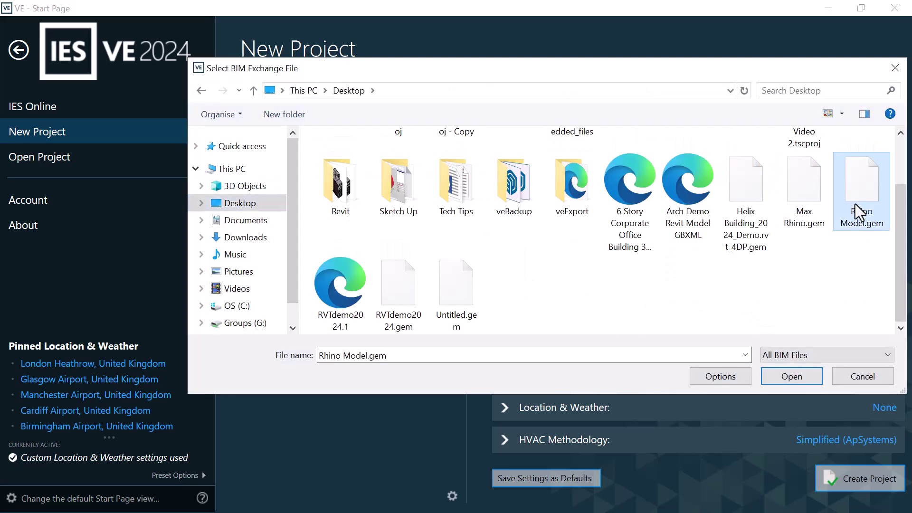
double_click(855, 204)
scroll(797, 281, "down", 3)
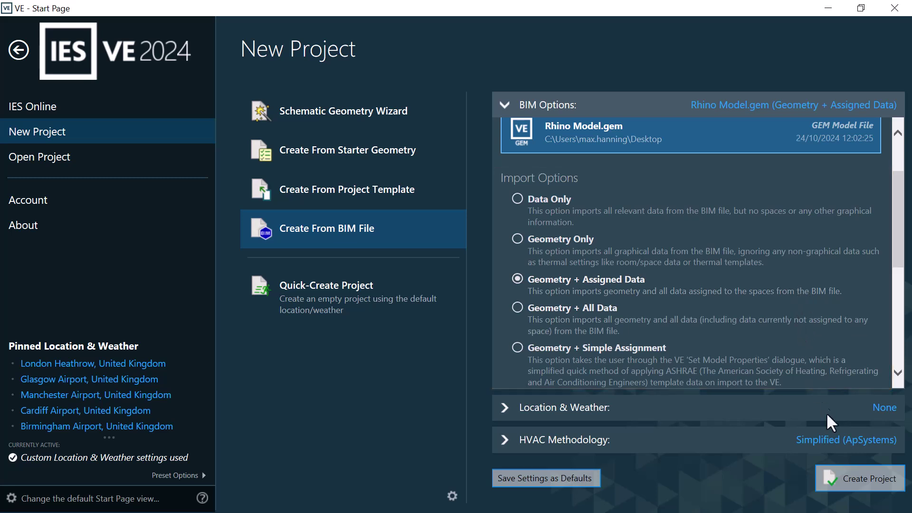
left_click(868, 479)
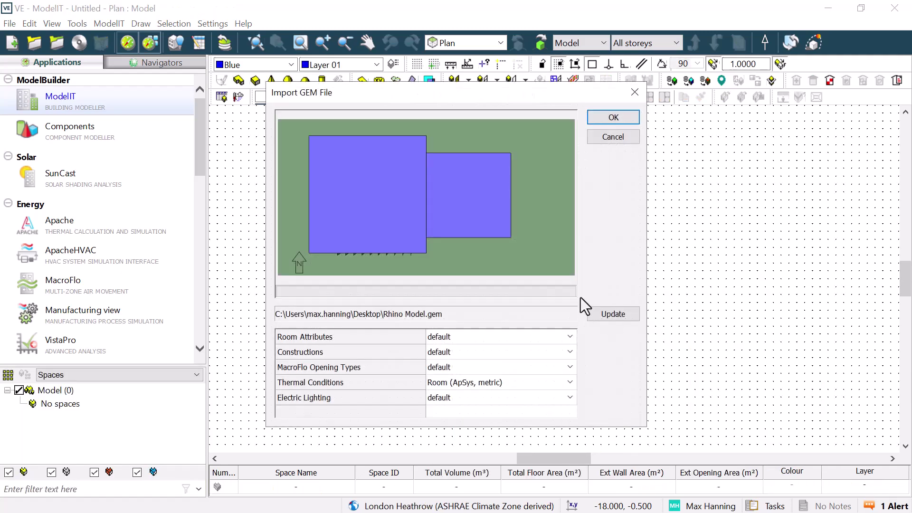
Step: Orbit the Import GEM File preview to check it, accept the import, and zoom the plan
left_click_drag(537, 252, 500, 175)
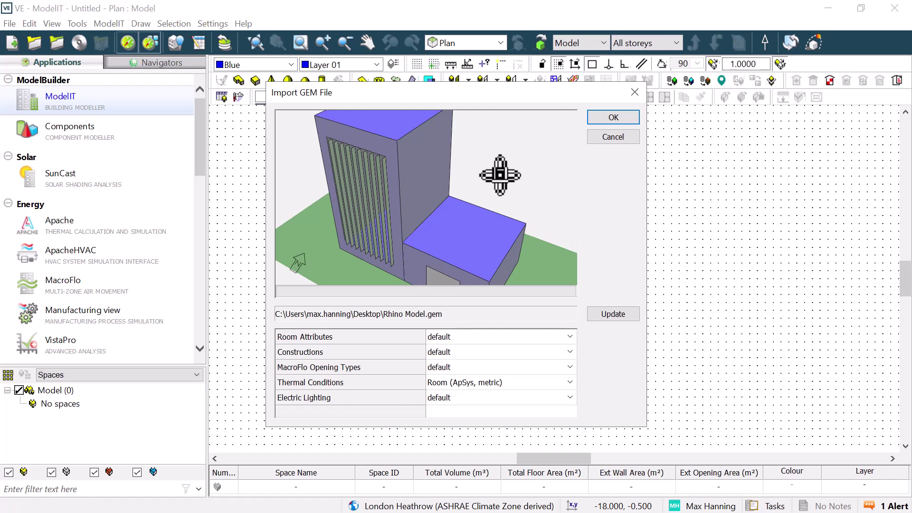
left_click(613, 117)
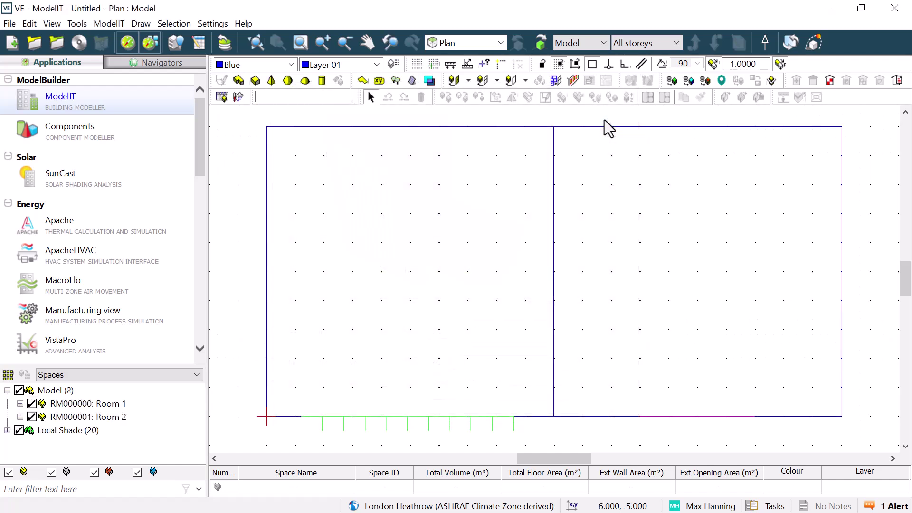
scroll(486, 239, "down", 1)
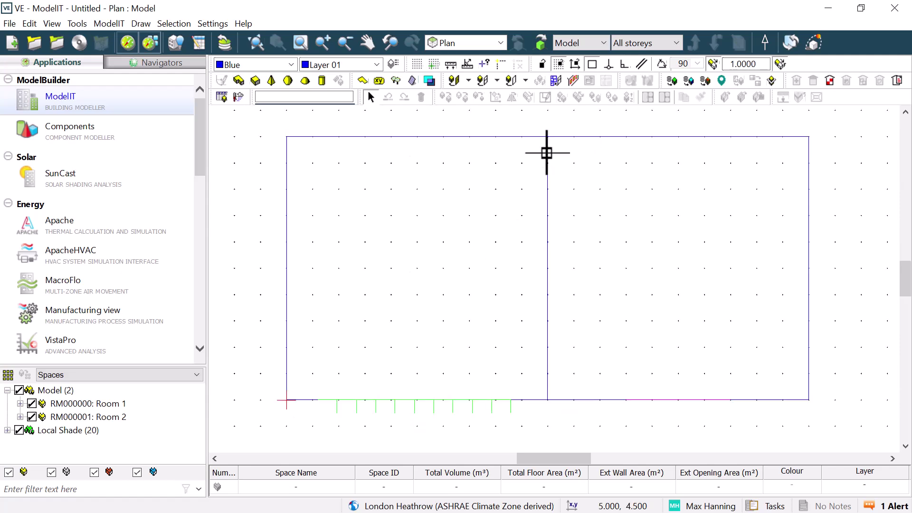
Step: Open Model Viewer II, then zoom in and orbit around the building and its louvers
left_click(812, 43)
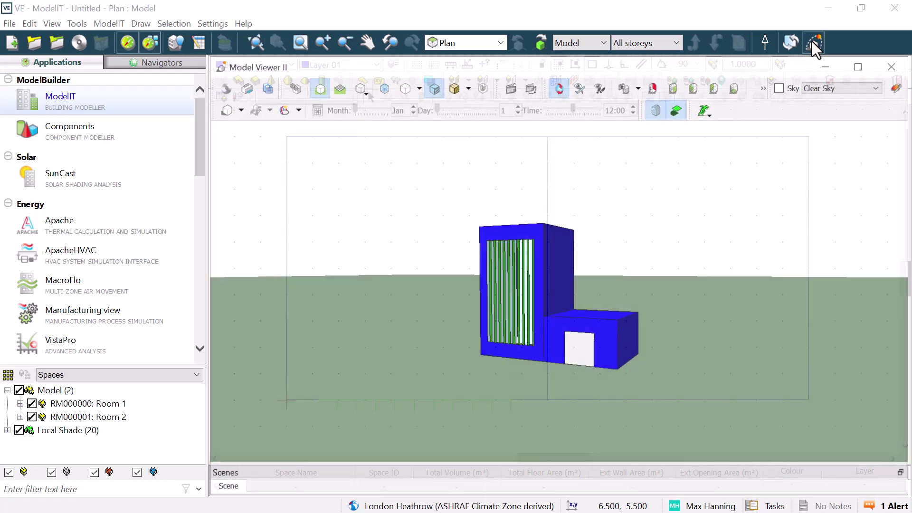
scroll(548, 320, "up", 5)
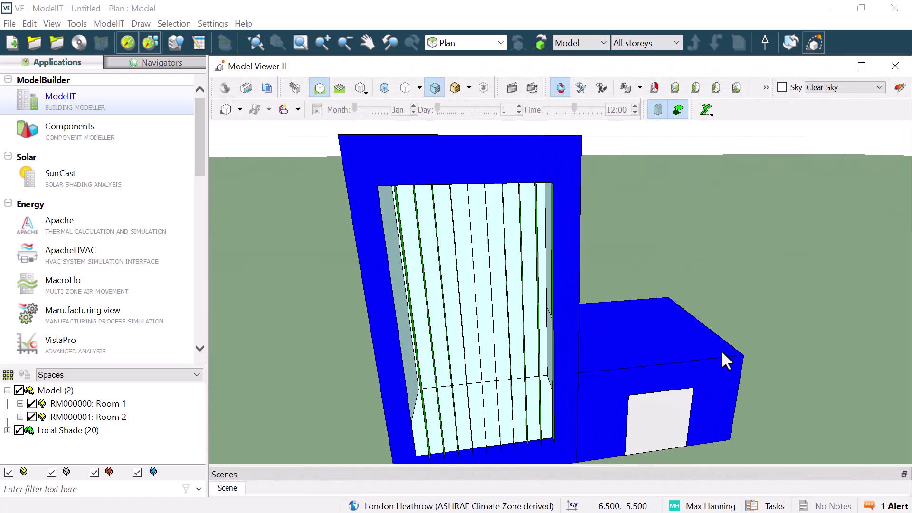
left_click_drag(721, 350, 622, 355)
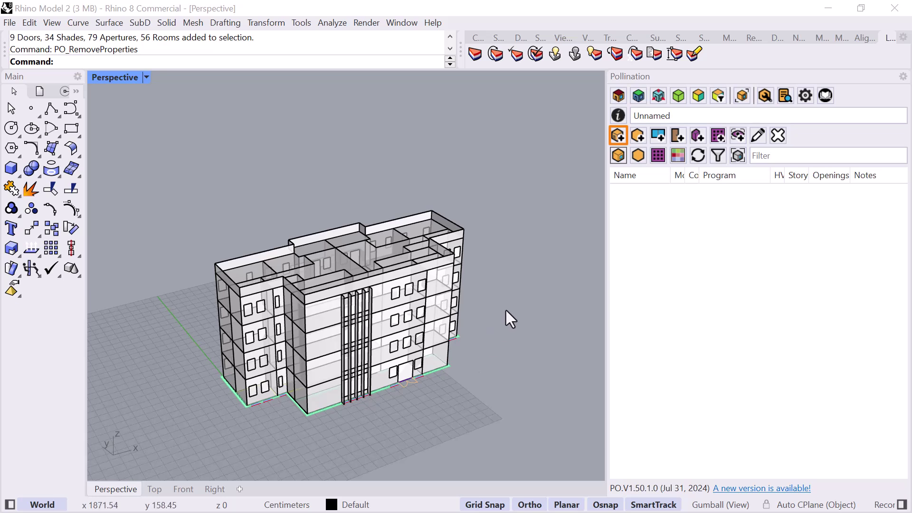
Step: Use Add Rooms > Select Geometries on the window-selected building to generate 56 rooms
left_click(615, 138)
left_click(643, 144)
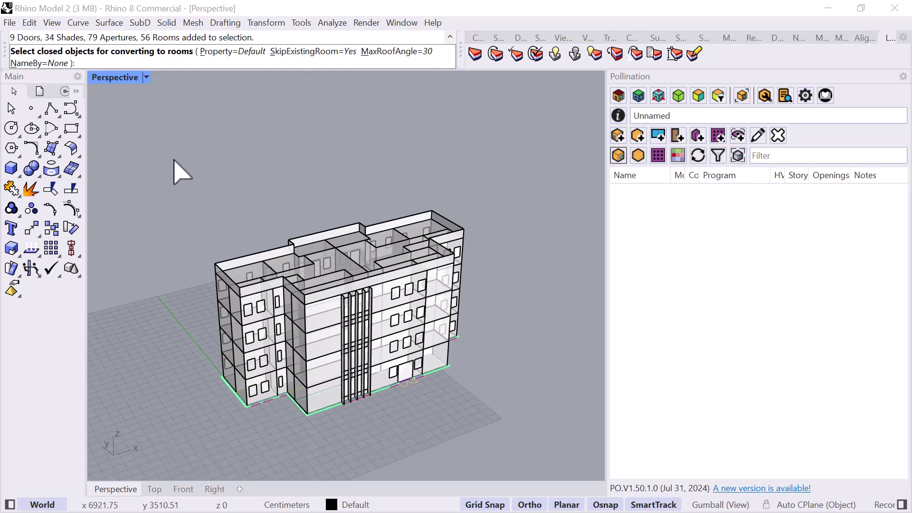
left_click_drag(173, 159, 535, 450)
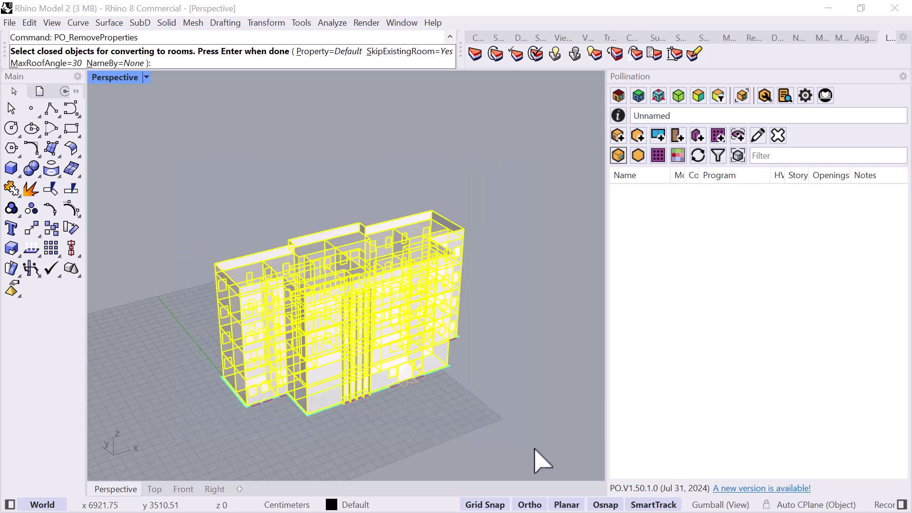
key("Return")
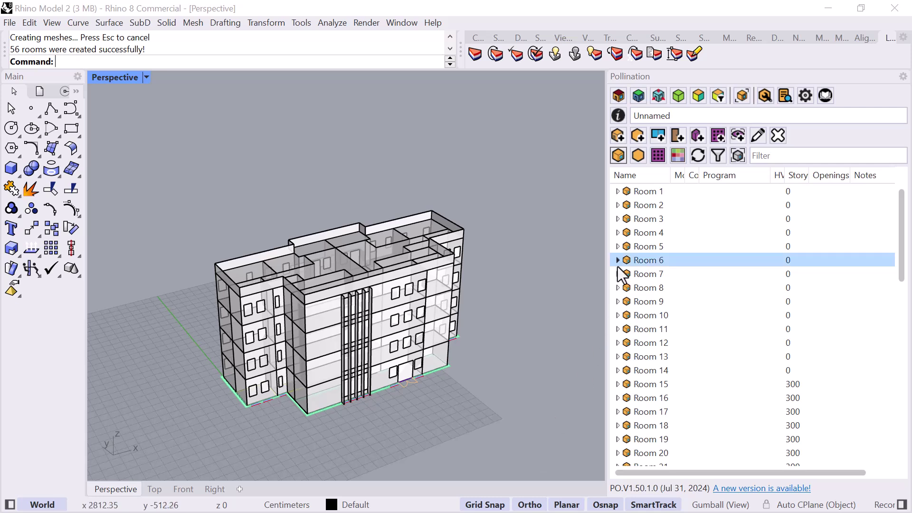
left_click(659, 140)
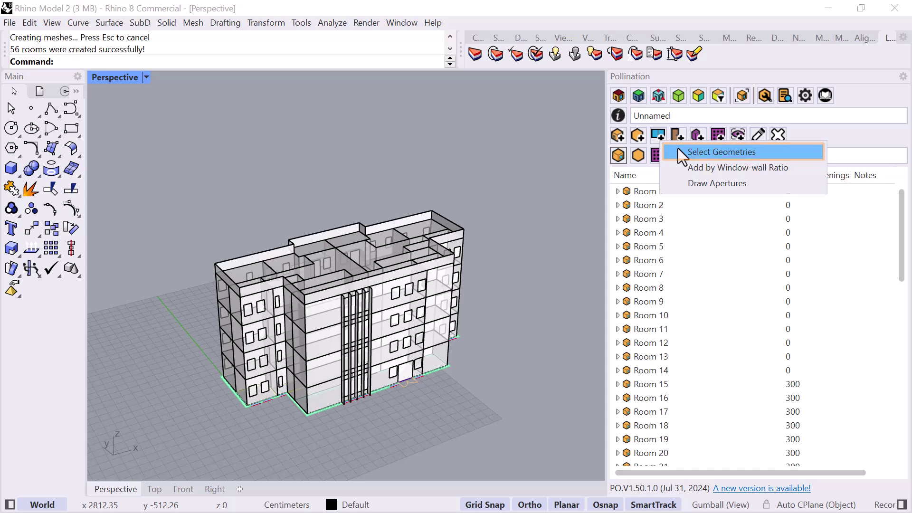
left_click(703, 152)
left_click_drag(176, 182, 534, 438)
key("Return")
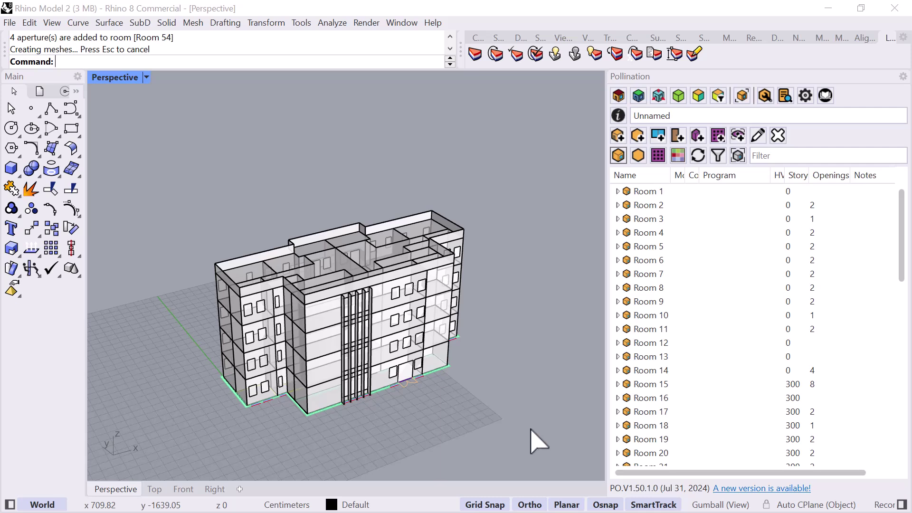
Step: Select Room 2, expand it and Face 4, and inspect Apertures 1 and 2
left_click(656, 205)
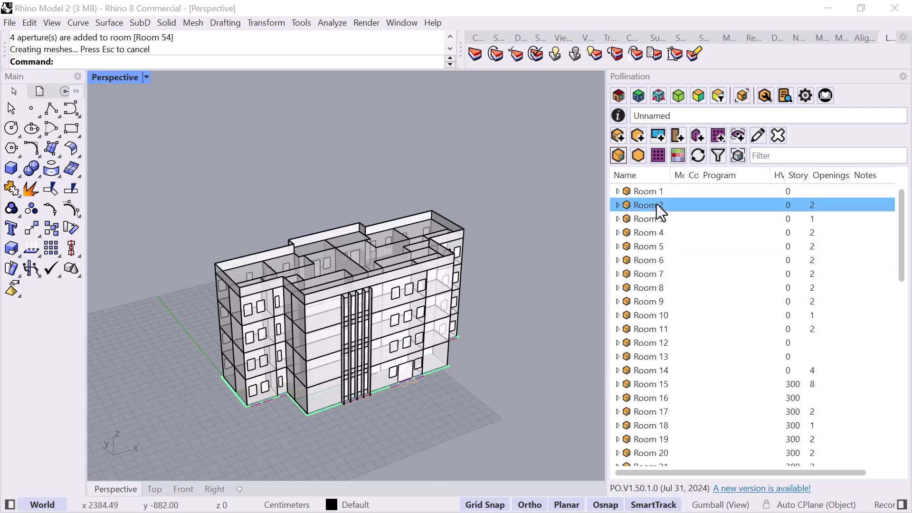
left_click(618, 205)
left_click(629, 233)
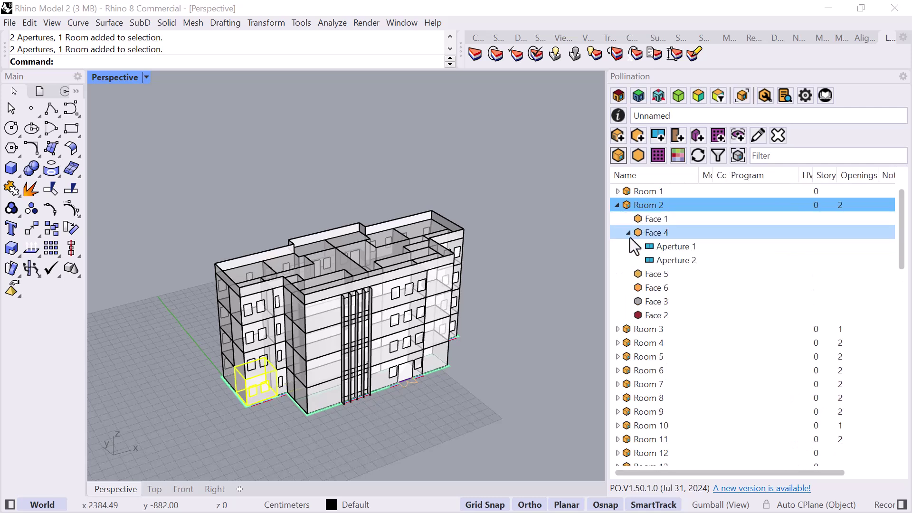
left_click(691, 249)
left_click(689, 258)
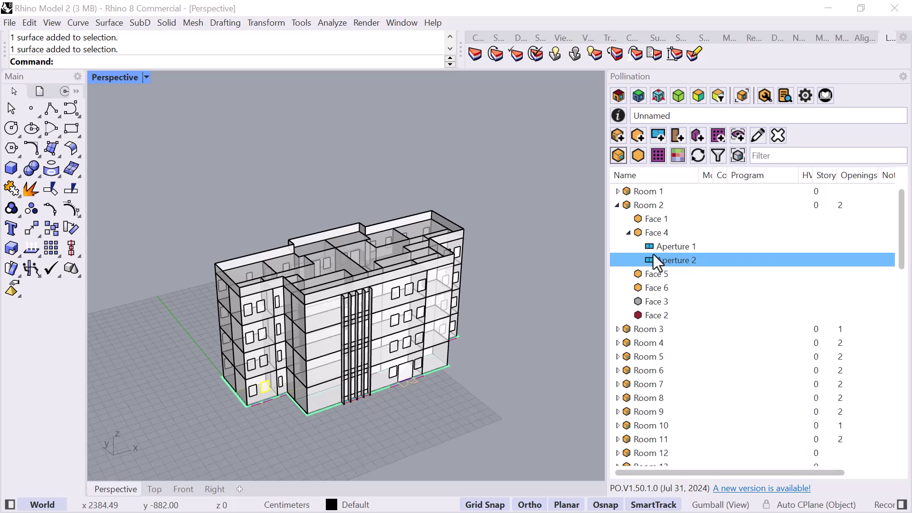
left_click(587, 156)
Step: Colour the whole building by face type and zoom to view the facades
left_click(614, 95)
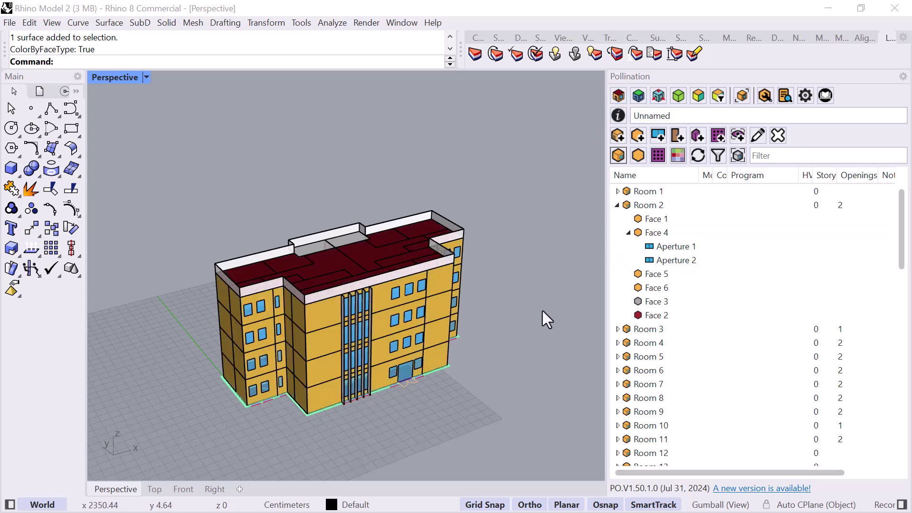
scroll(309, 375, "up", 2)
scroll(309, 375, "up", 3)
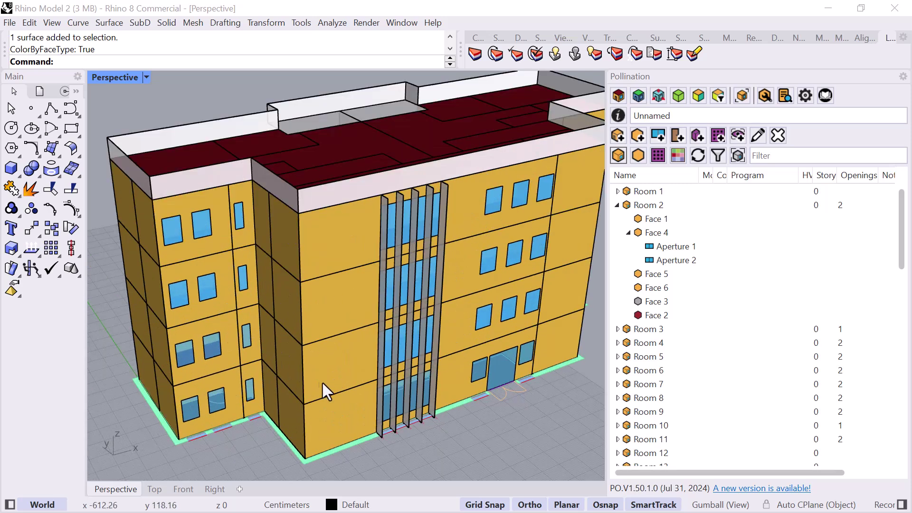
scroll(338, 396, "down", 2)
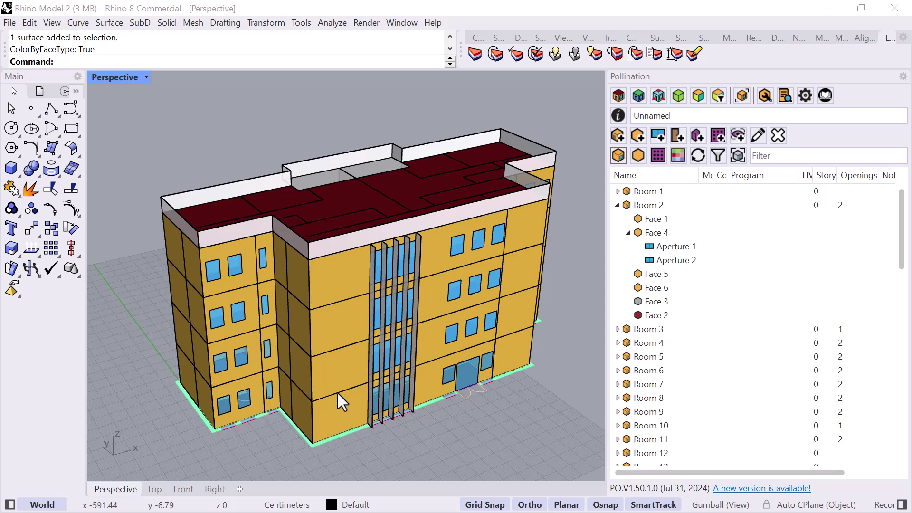
Step: Make the right and left roof ledges Pollination building shades
left_click(699, 138)
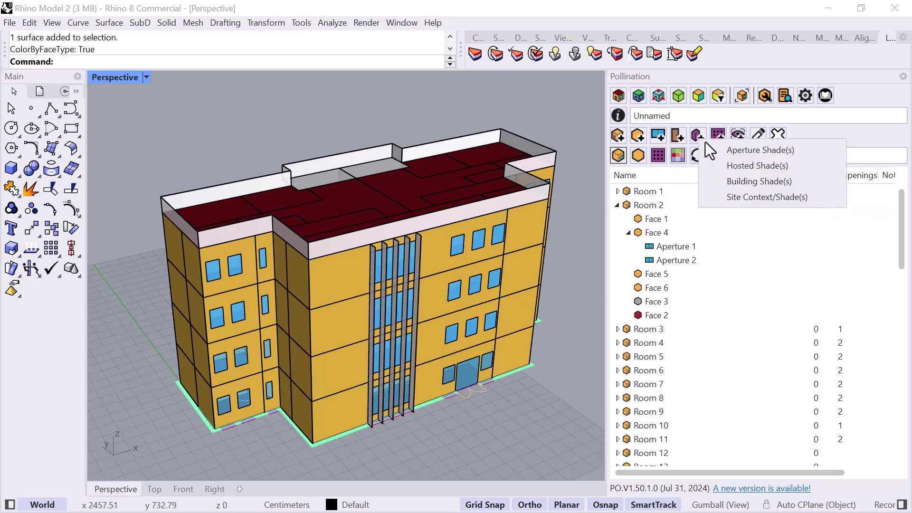
left_click(751, 181)
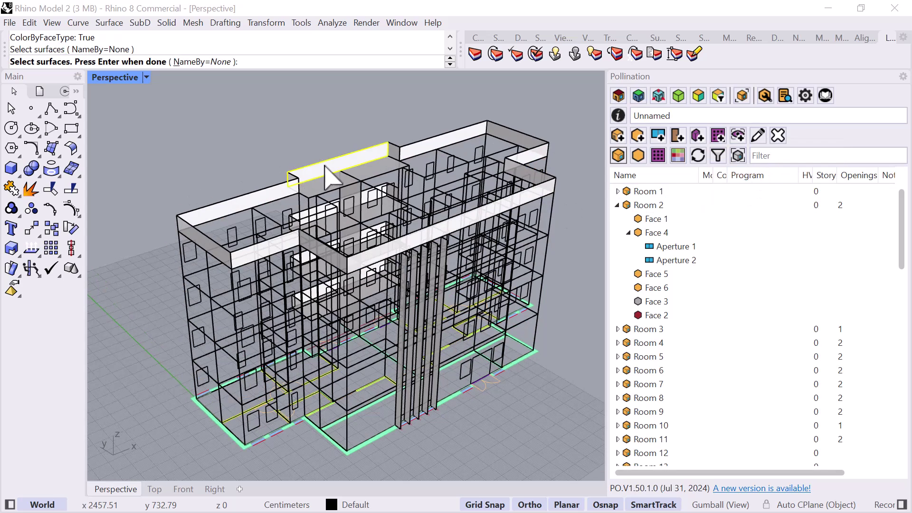
left_click(399, 156)
left_click(262, 256)
left_click(287, 280)
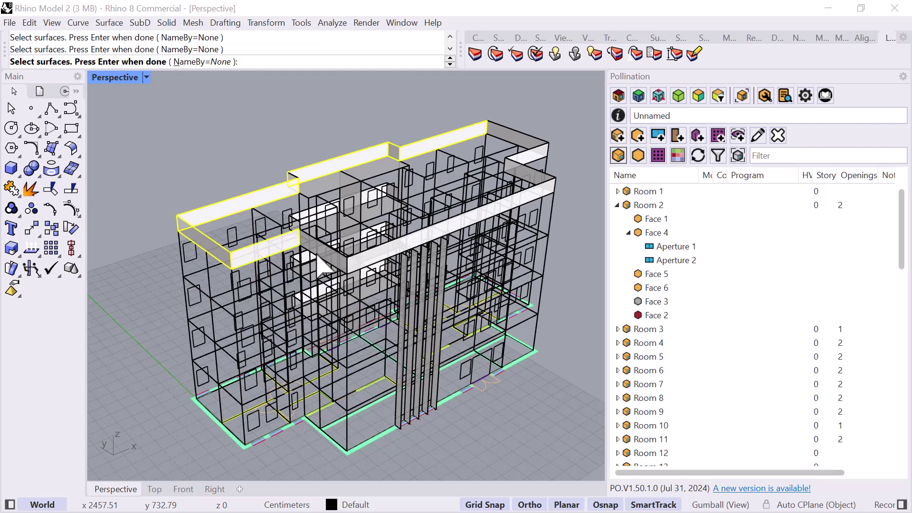
Step: Add the five facade fins as building shades and create the shades
right_click_drag(510, 145, 342, 373)
scroll(343, 376, "up", 10)
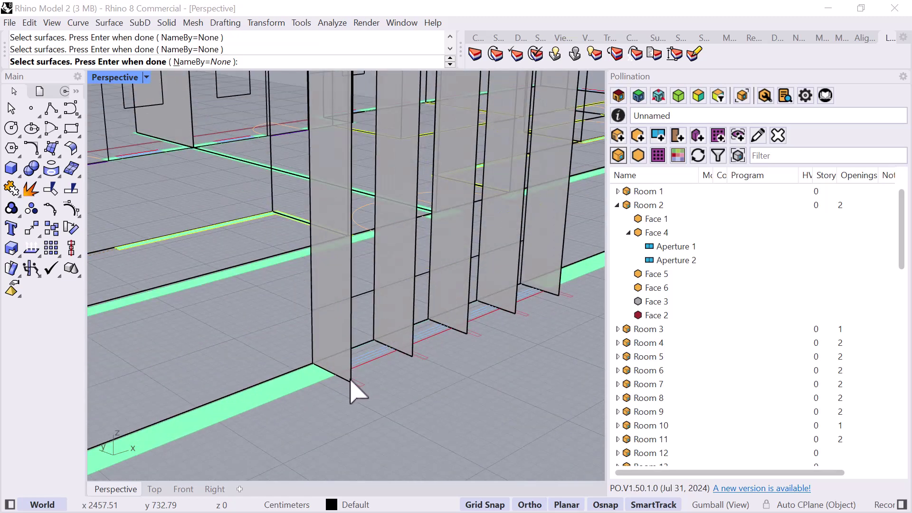
left_click(344, 361)
left_click(397, 332)
left_click(456, 308)
left_click(506, 289)
left_click(549, 275)
scroll(470, 354, "down", 10)
key("Return")
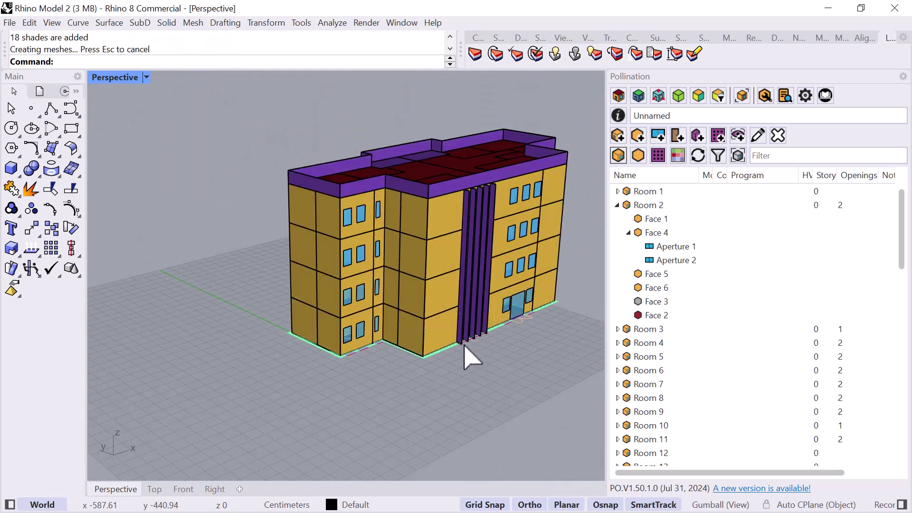
Step: Export the Rhino model as IES-VE Geometry (*.gem), replacing the existing file
left_click(9, 23)
left_click(36, 128)
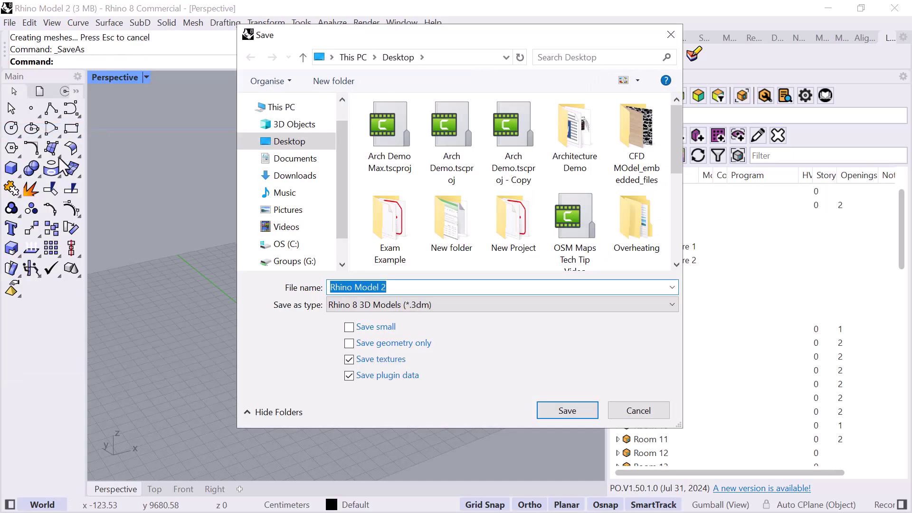
left_click(366, 303)
scroll(382, 309, "down", 2)
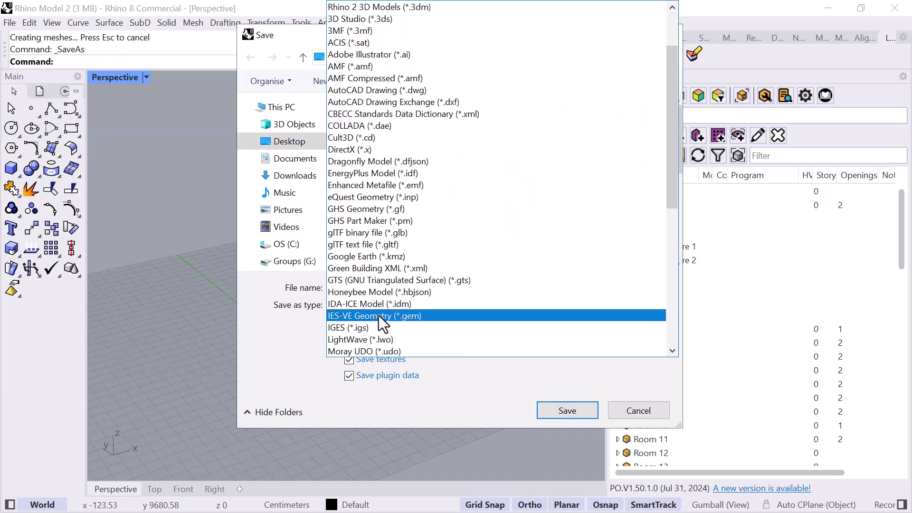
left_click(378, 315)
left_click(567, 411)
left_click(479, 267)
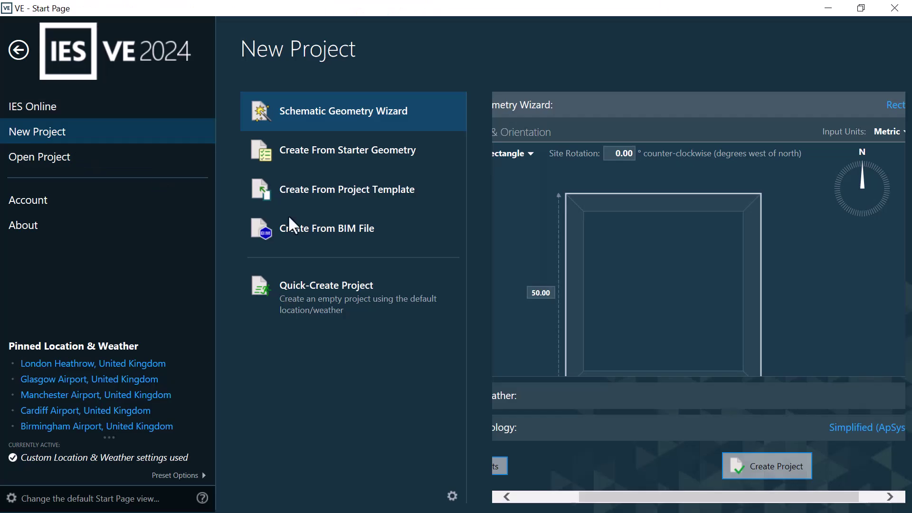
Step: Create a new IES VE project from the BIM file Rhino Model 2.gem
left_click(354, 241)
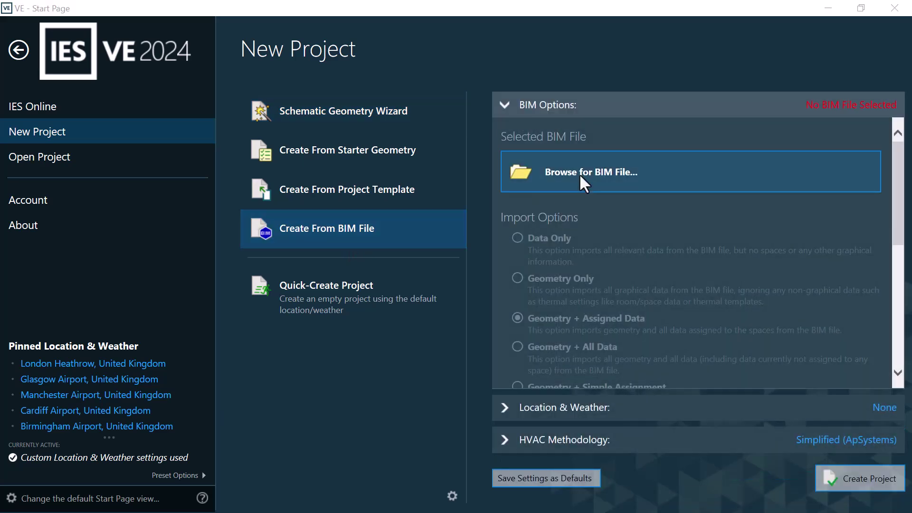
left_click(581, 174)
double_click(857, 269)
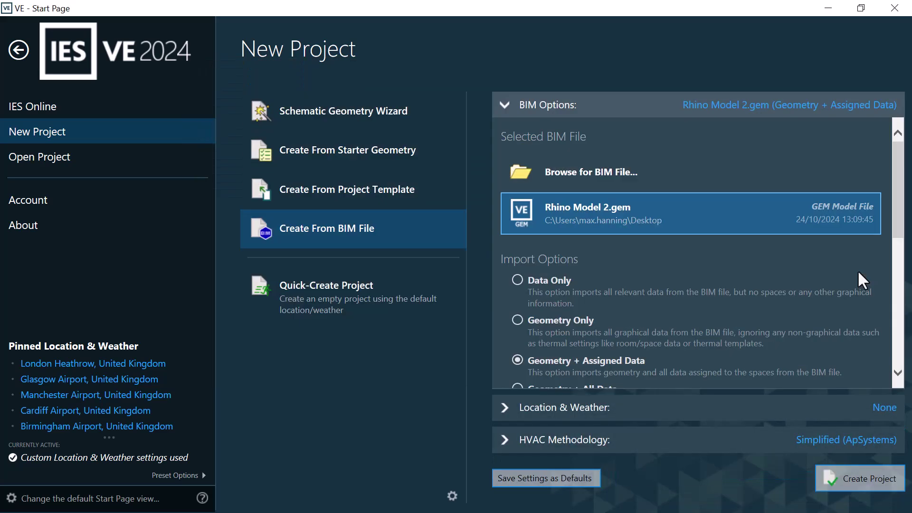
scroll(760, 238, "down", 1)
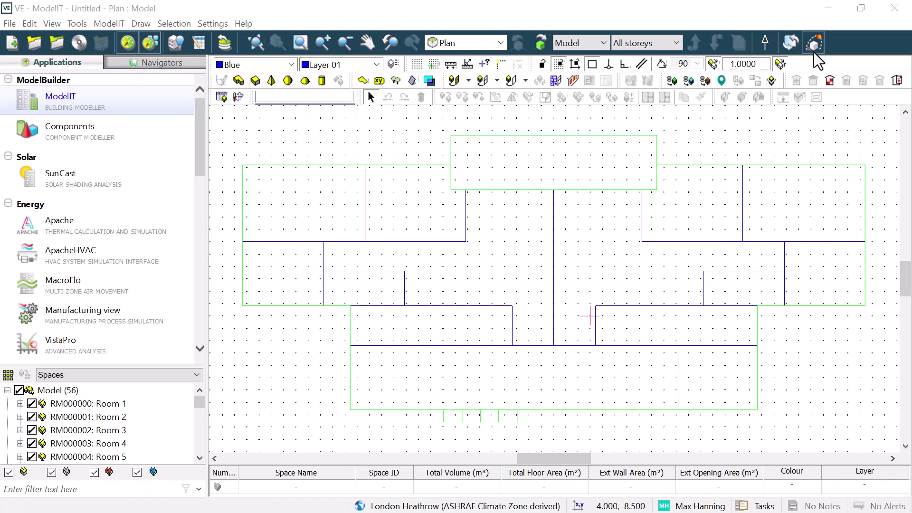
Step: Rotate the building in Model Viewer II, then generate a ModelIT Model Report with chosen sections
left_click(814, 52)
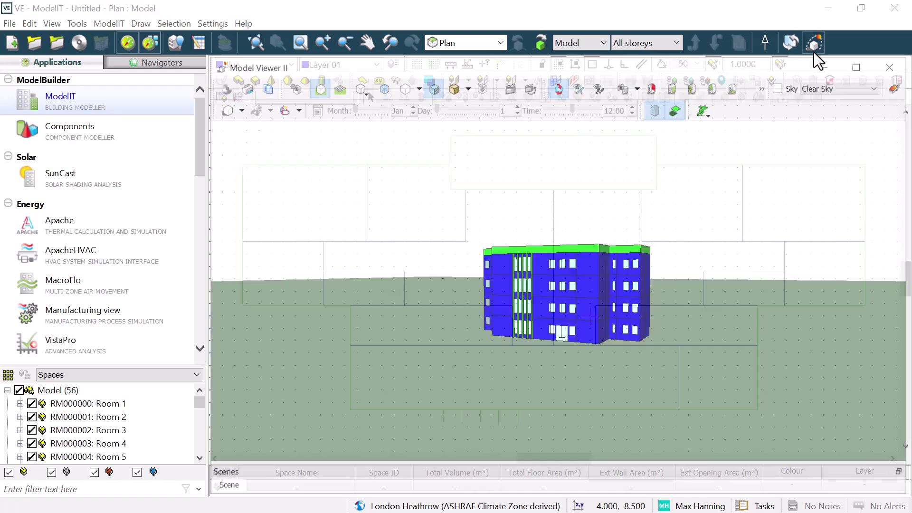
left_click_drag(566, 362, 475, 341)
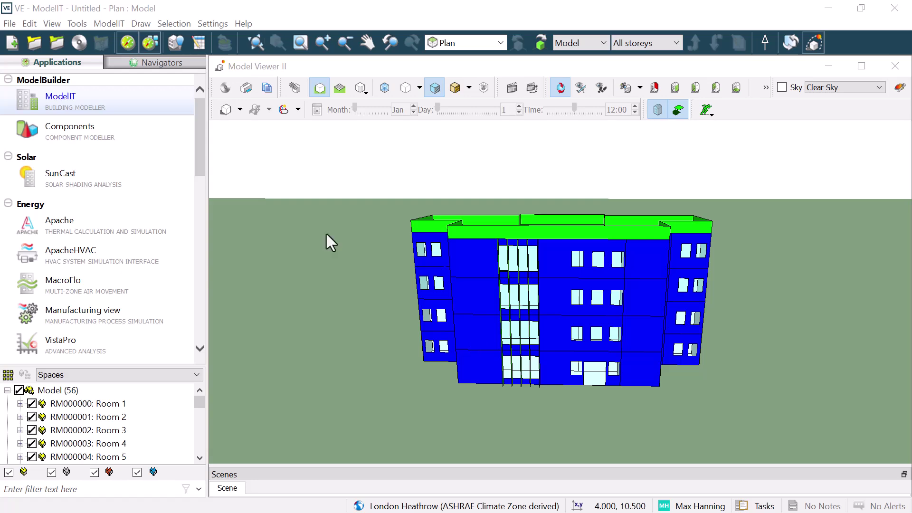
left_click(102, 24)
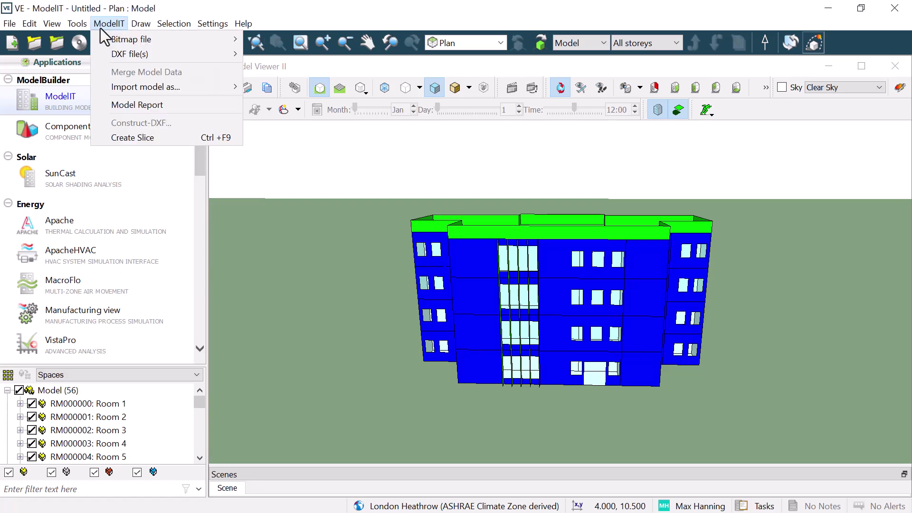
left_click(121, 105)
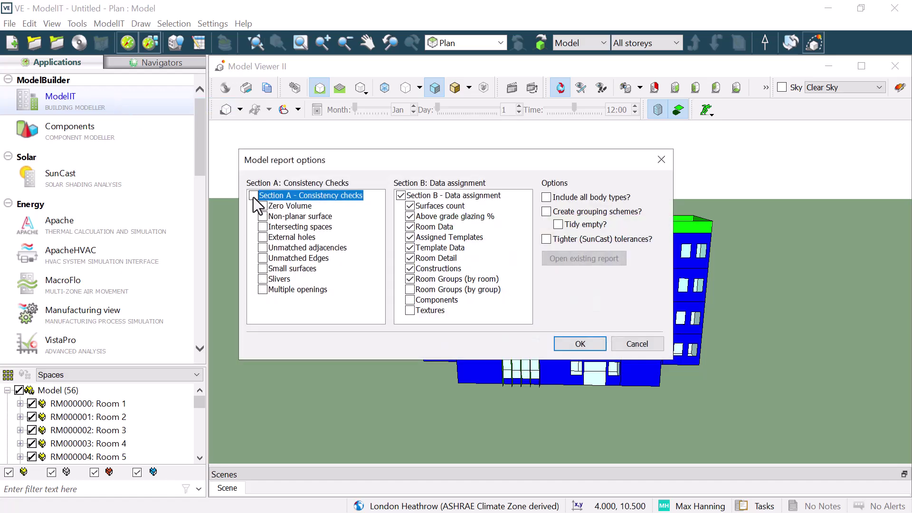
left_click(401, 198)
left_click(580, 343)
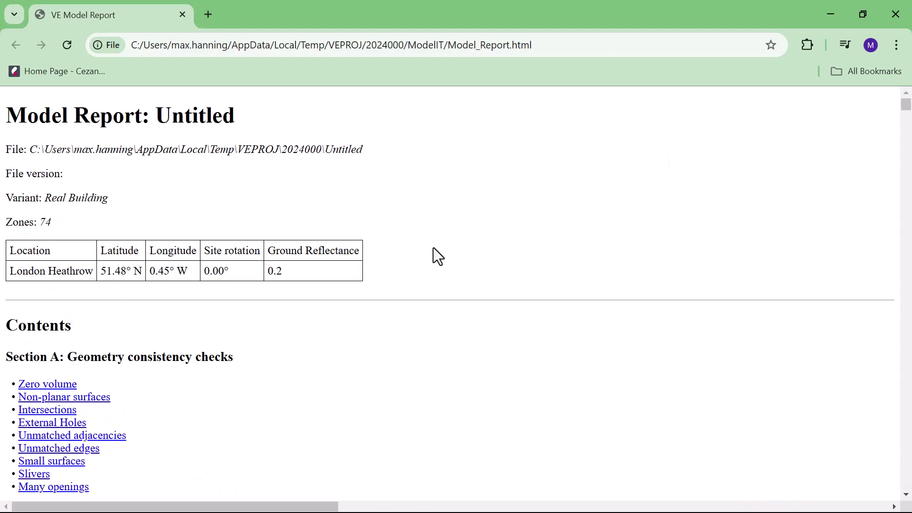
scroll(433, 248, "down", 1)
scroll(433, 248, "down", 15)
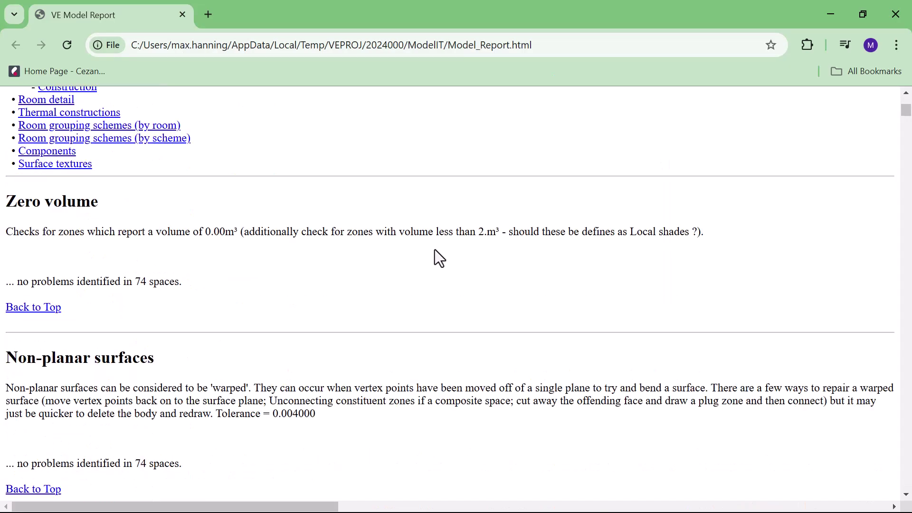
scroll(435, 249, "down", 6)
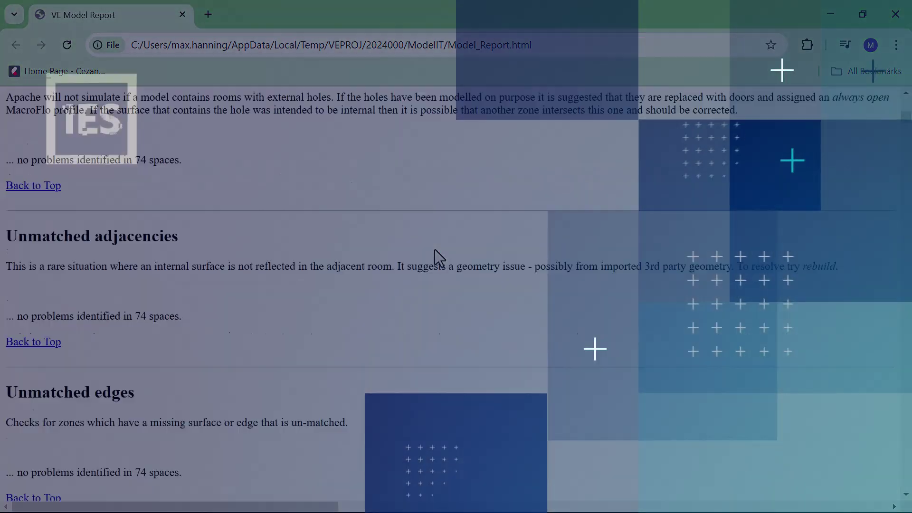